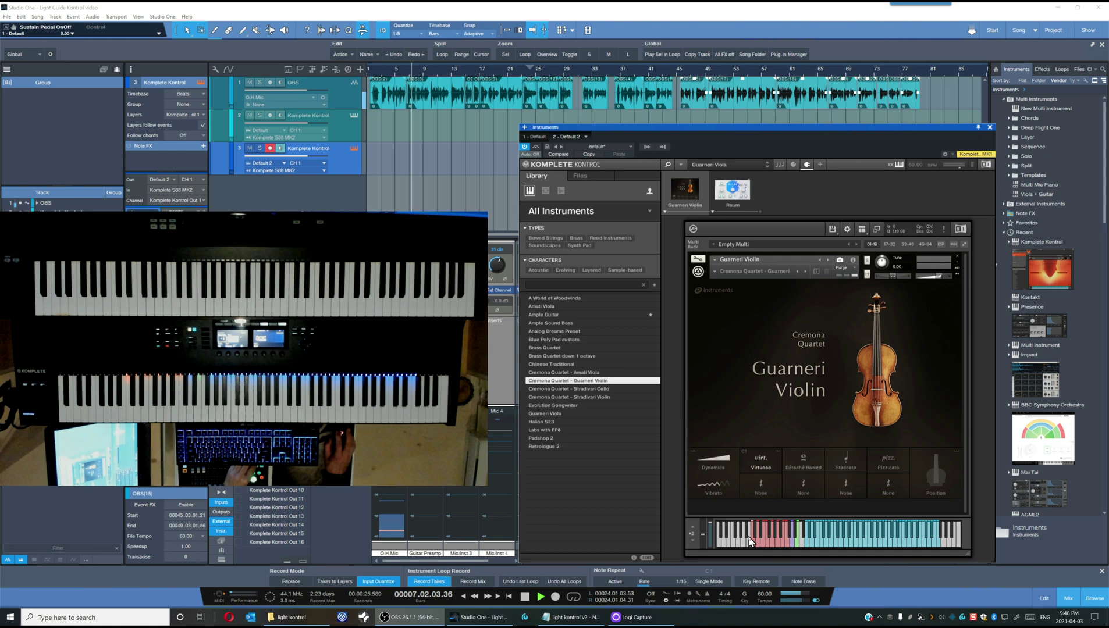
Step: Move up to track 2 so Komplete Kontrol shows The Grandeur's Concert Hall preset
key(Up)
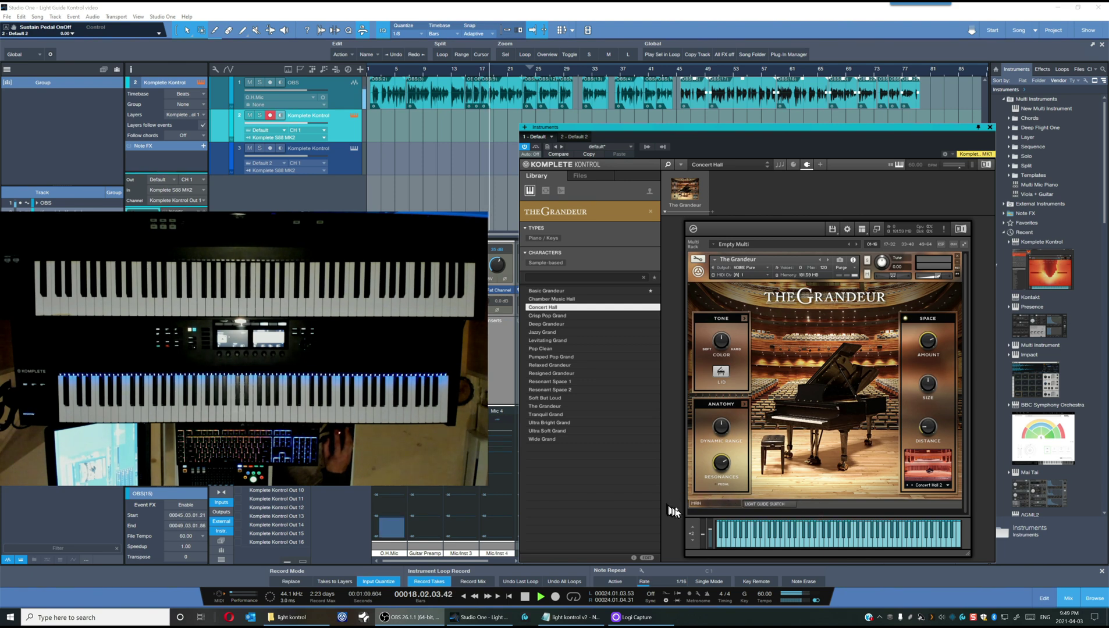
Step: On the LIGHT-GUIDE SWITCH page, toggle the TURN OFF/ON switch off and on several times
click(771, 504)
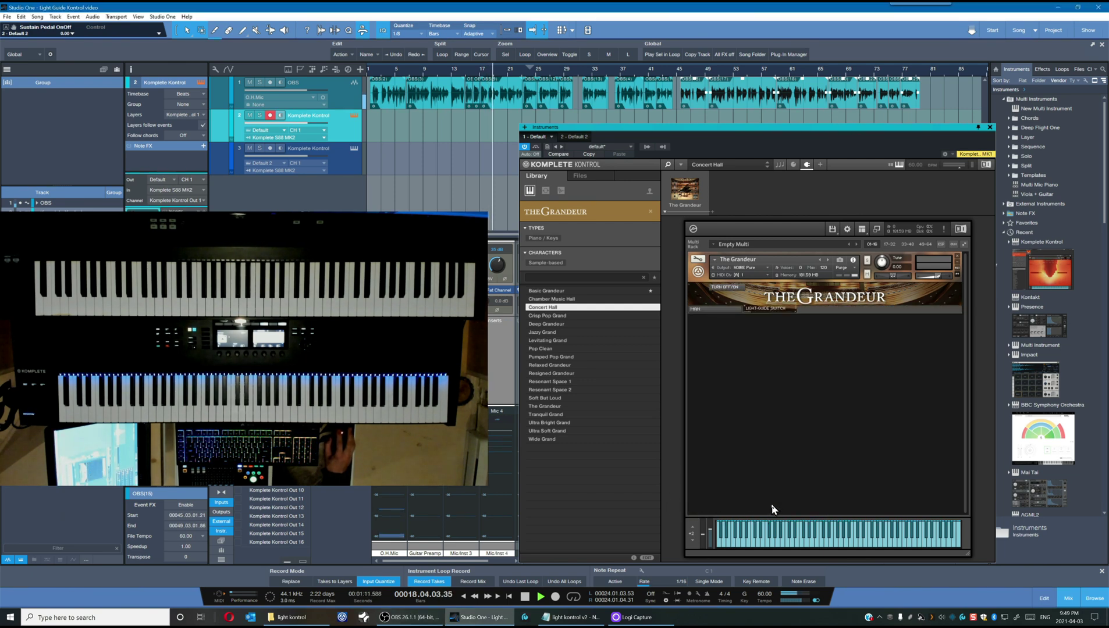
click(727, 288)
click(727, 289)
click(727, 289)
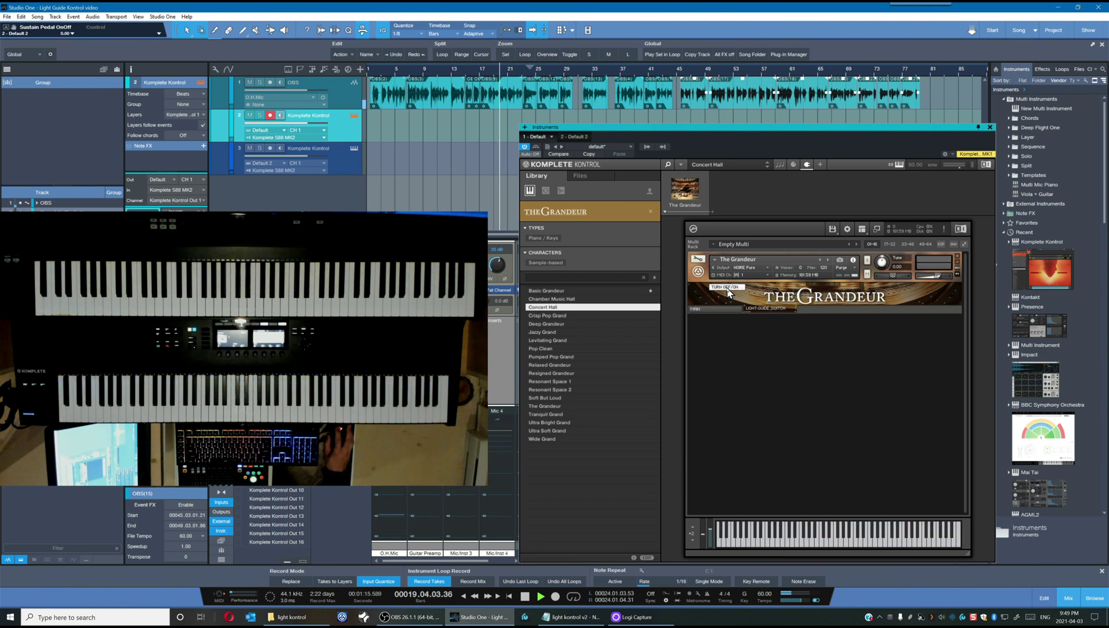
click(727, 289)
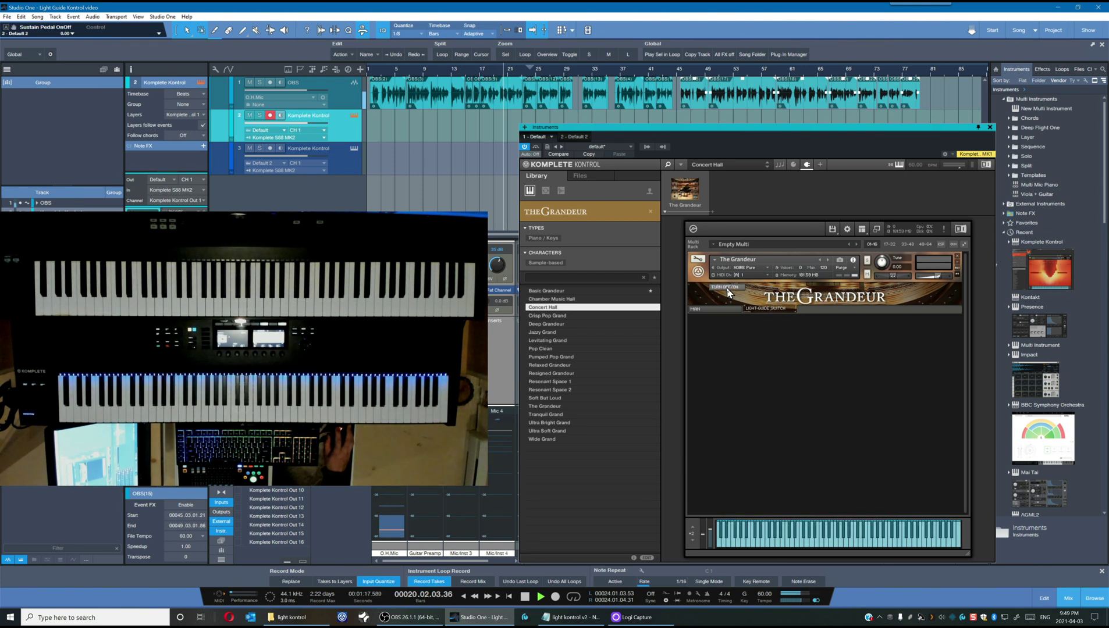
Step: Assign TURN OFF/ON via Learn MIDI CC# Automation, then return to the MAIN page
right_click(729, 290)
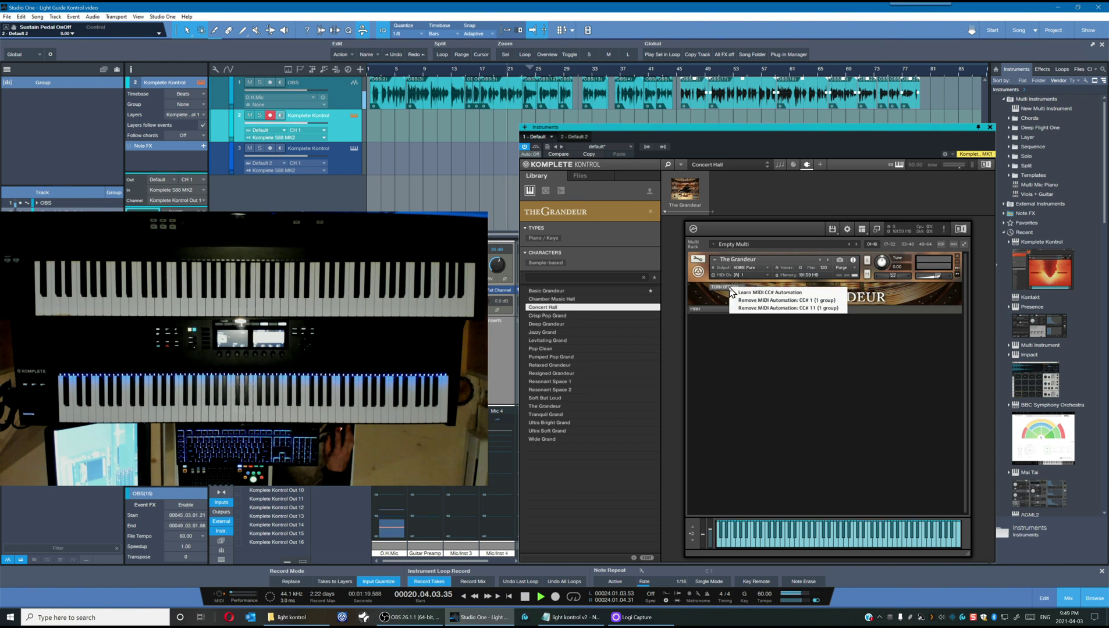
click(759, 332)
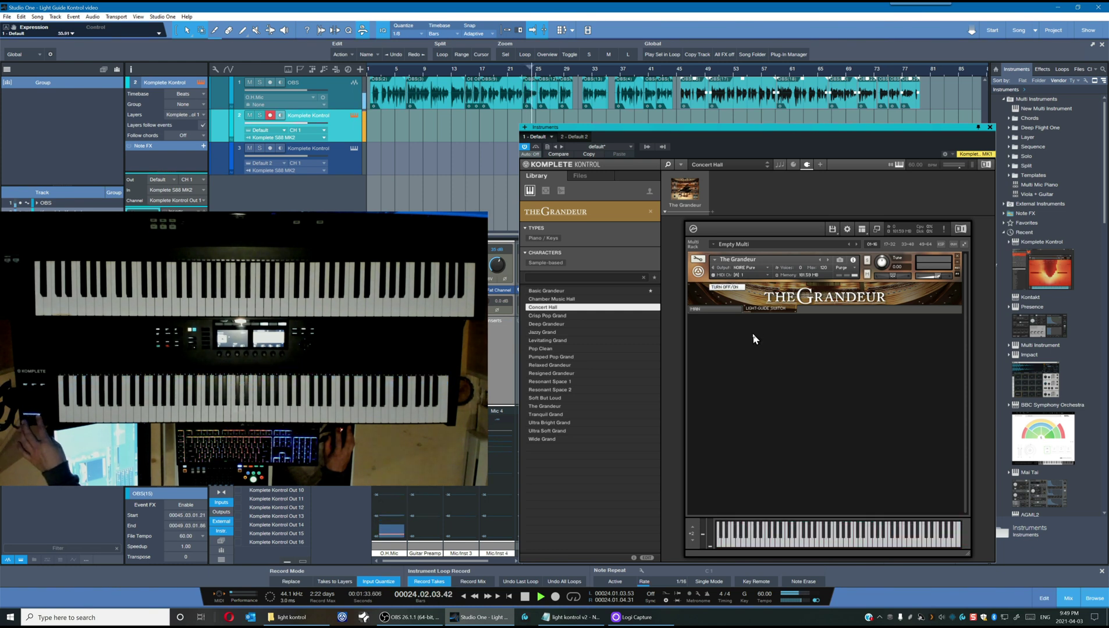
click(720, 309)
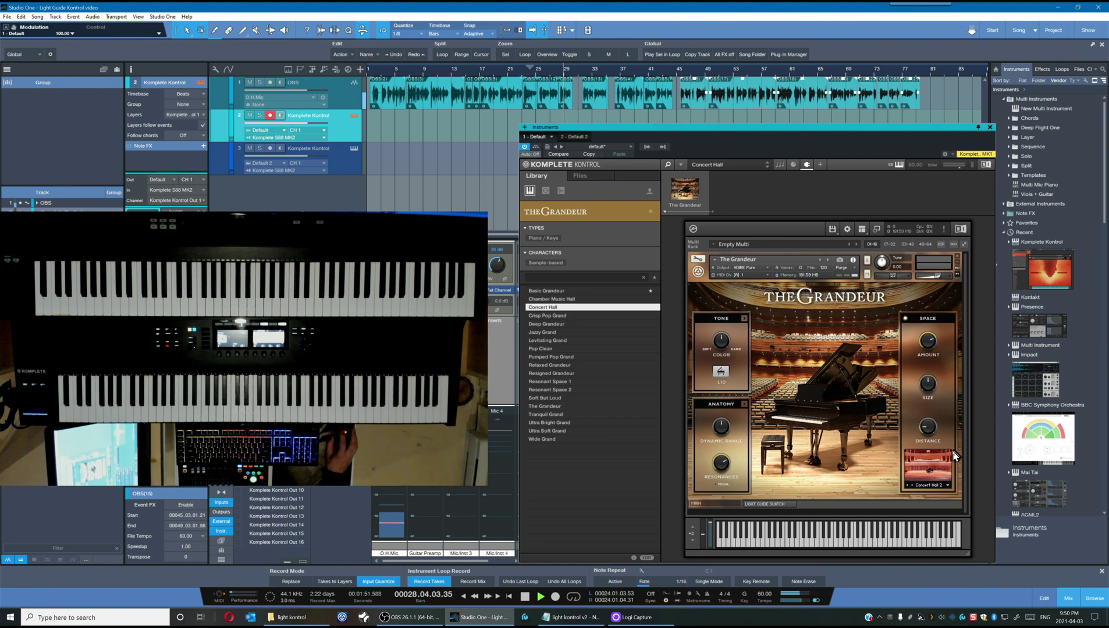
Step: Try Studio Medium and Piano Reso 1 as Space rooms, settling on Bright Stage
click(946, 483)
click(942, 499)
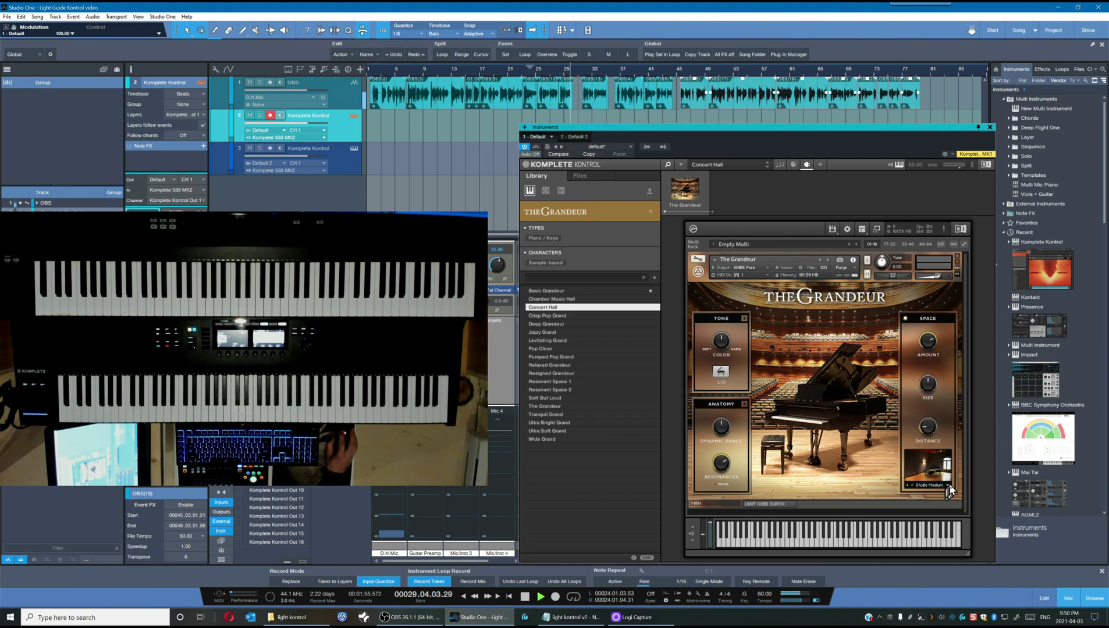
click(948, 487)
click(948, 519)
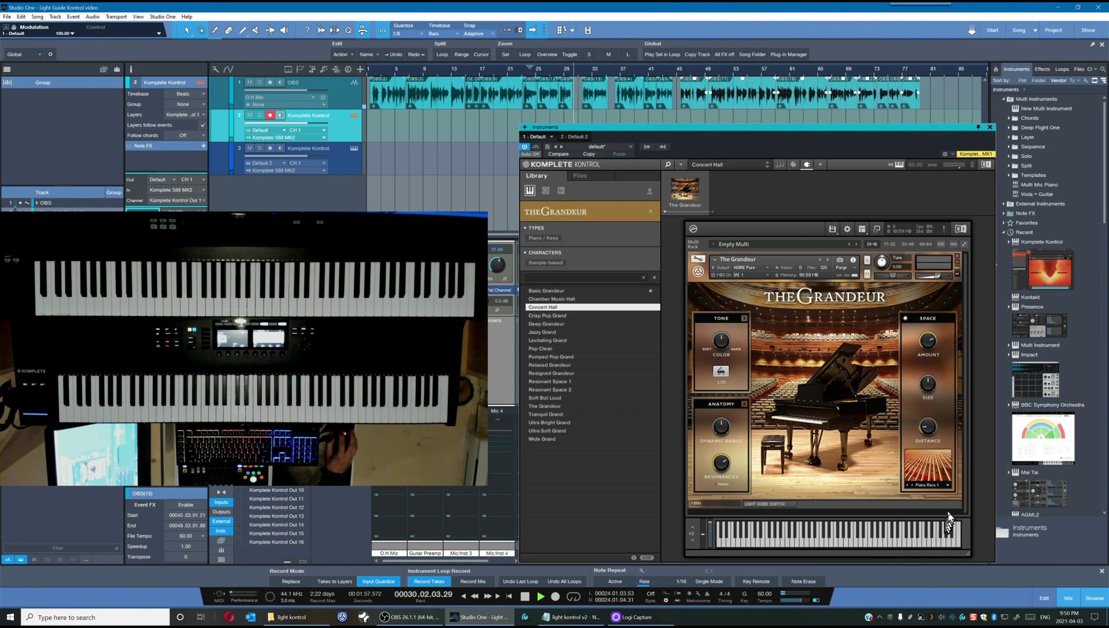
click(948, 486)
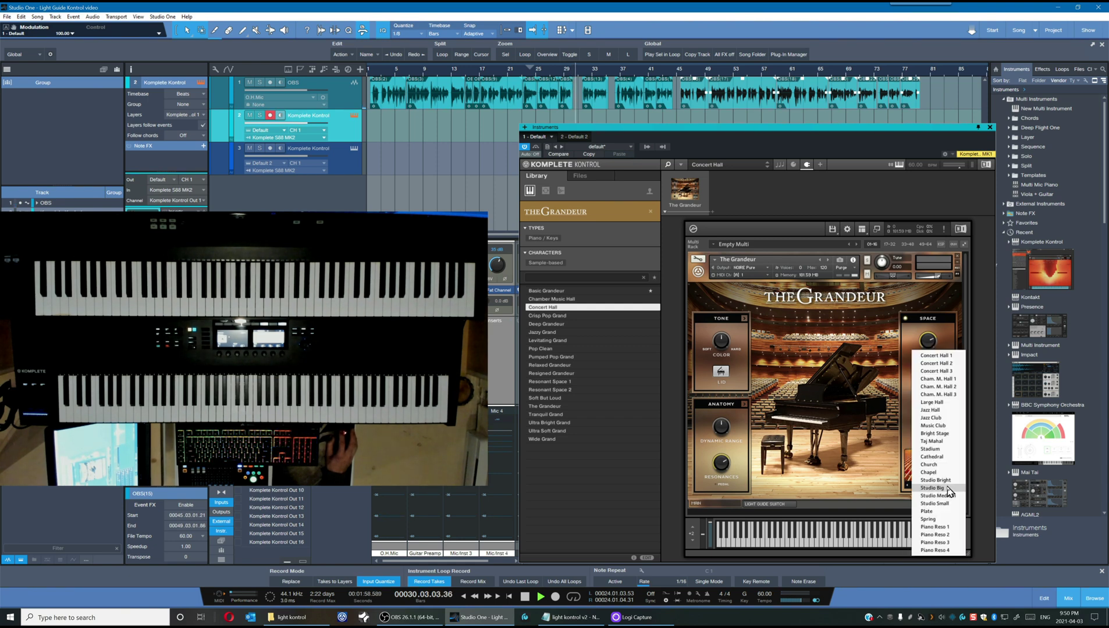
click(938, 434)
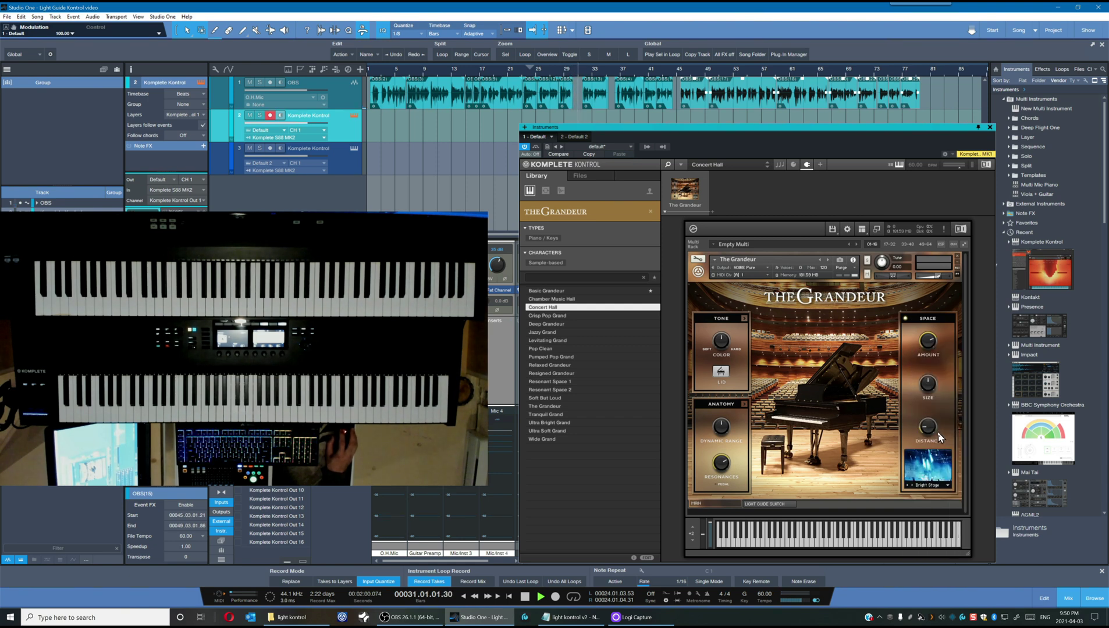
Step: Switch to Default View and browse presets Crisp Pop Grand, Levitating Grand, Resonant Space 1, ending on Tranquil Grand
click(680, 165)
mouse_move(697, 210)
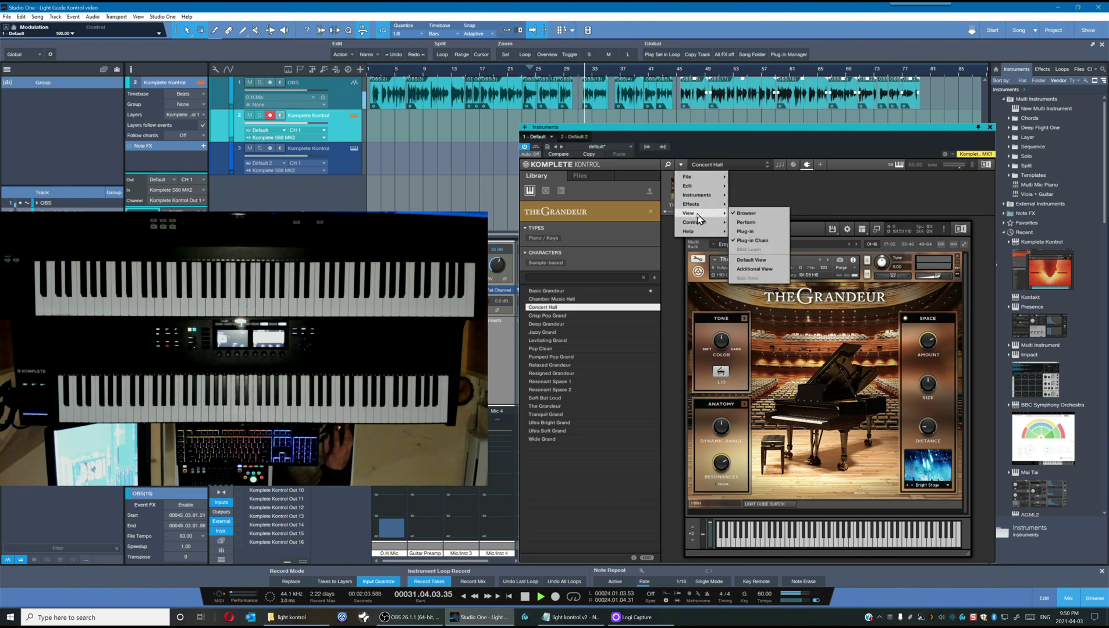
click(763, 260)
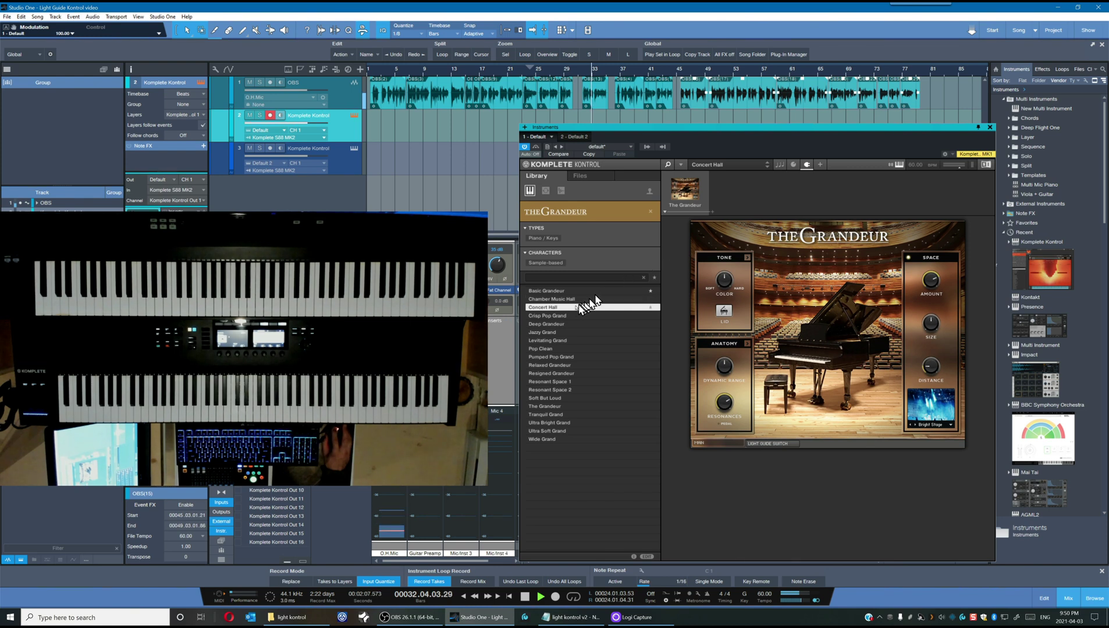
click(560, 316)
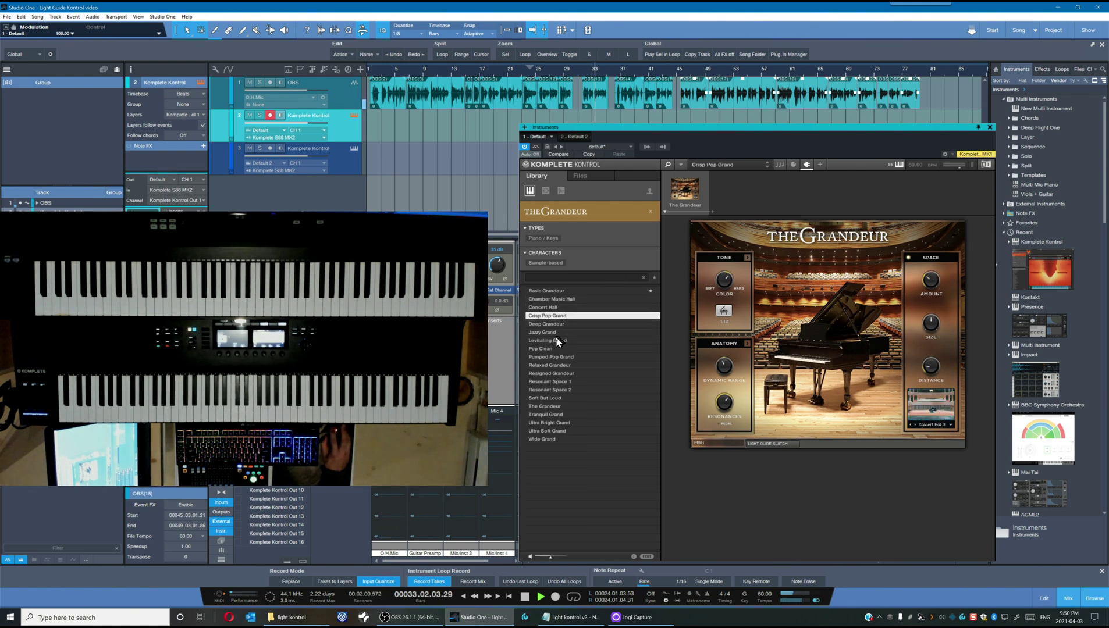
click(555, 341)
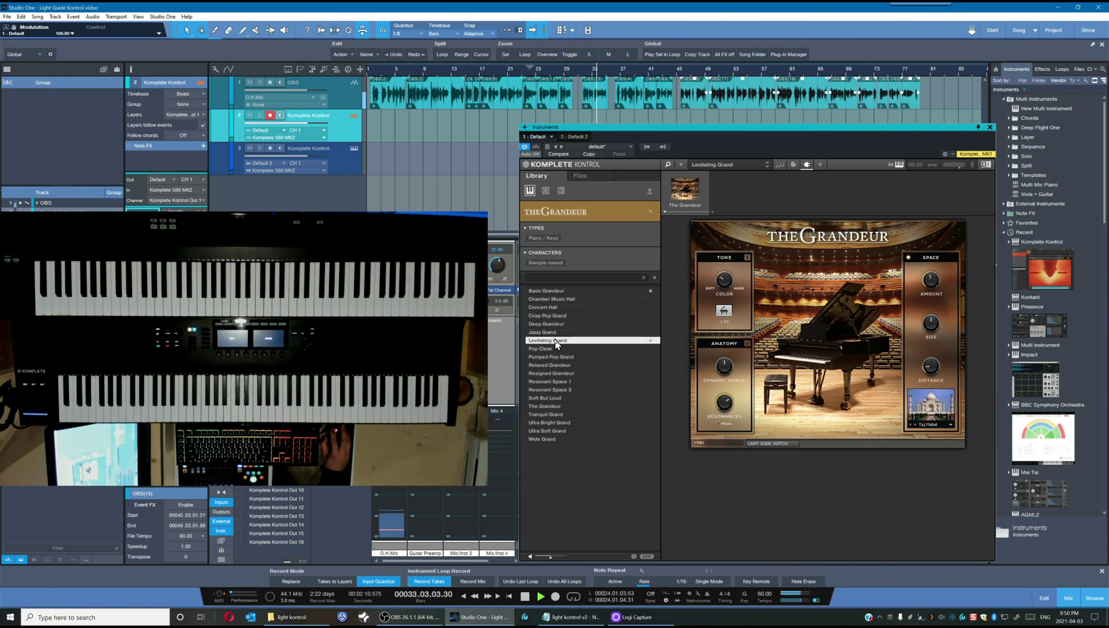
click(557, 383)
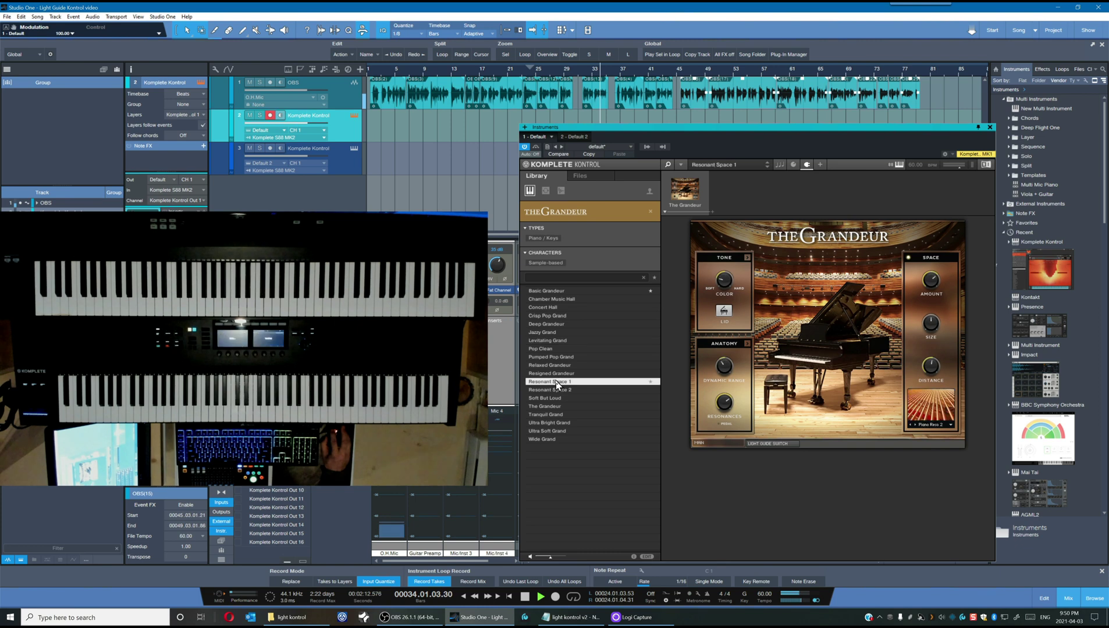
click(557, 417)
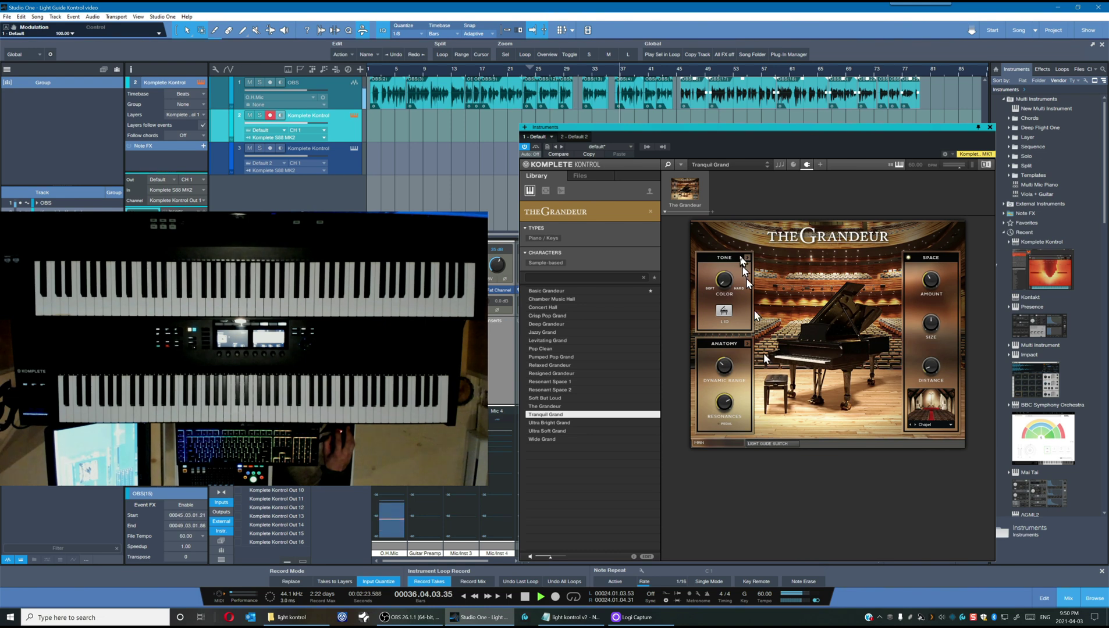
Step: Switch Komplete Kontrol back to Edit View to show the full Kontakt rack
click(681, 164)
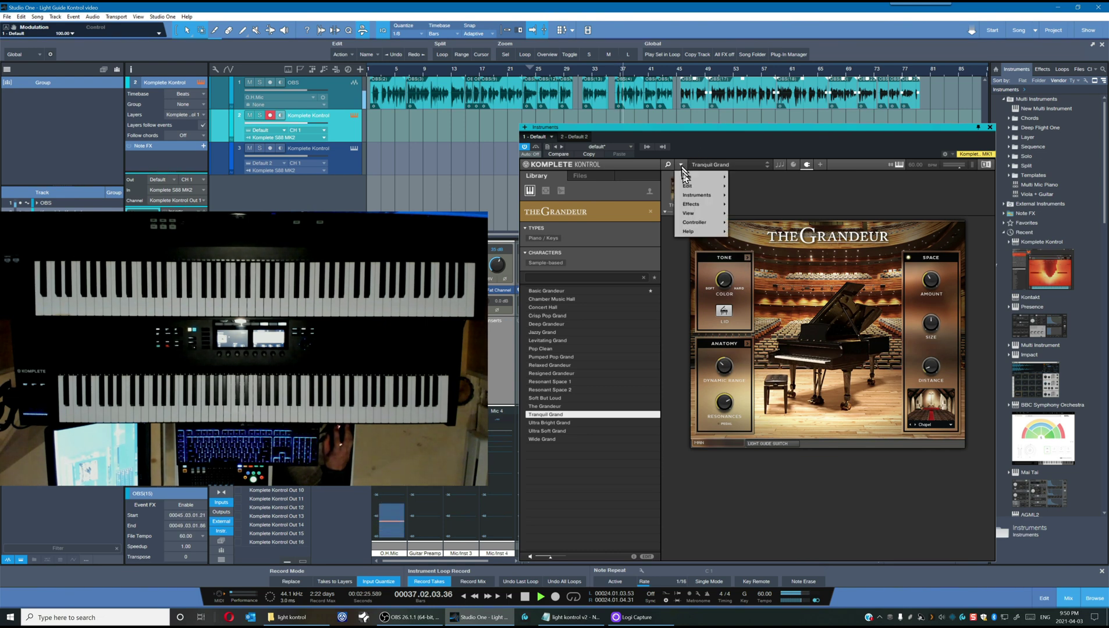
mouse_move(688, 215)
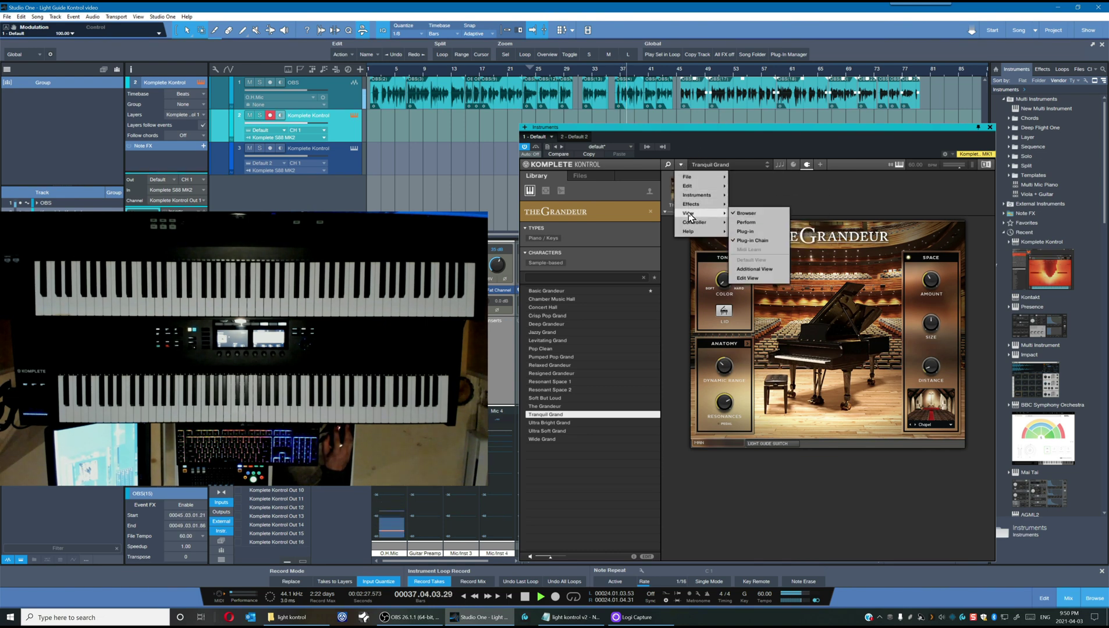
click(750, 278)
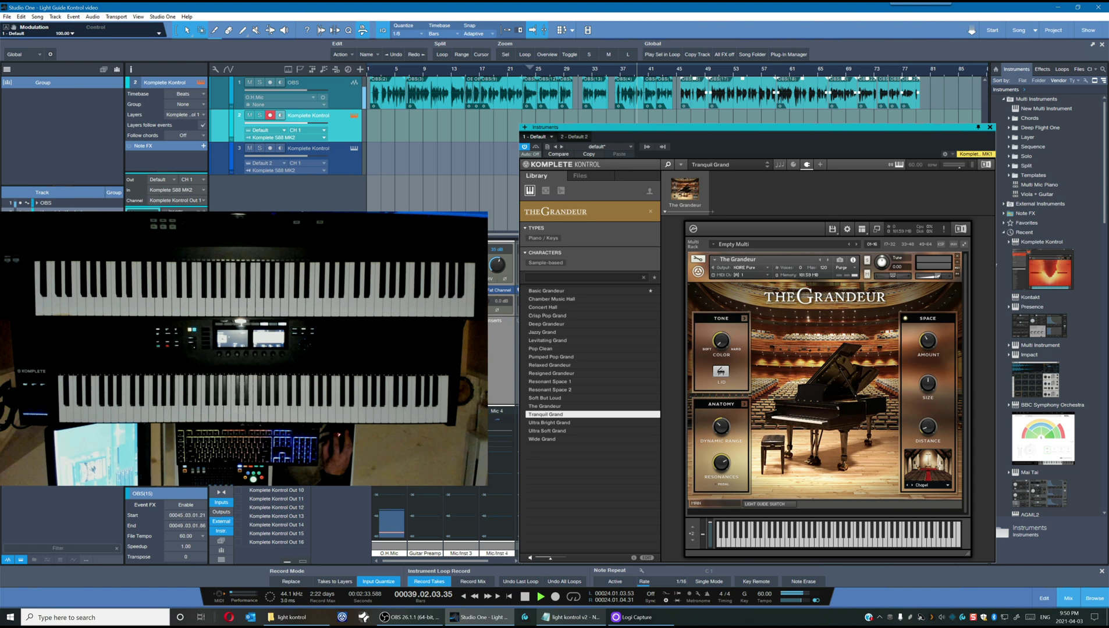
click(576, 617)
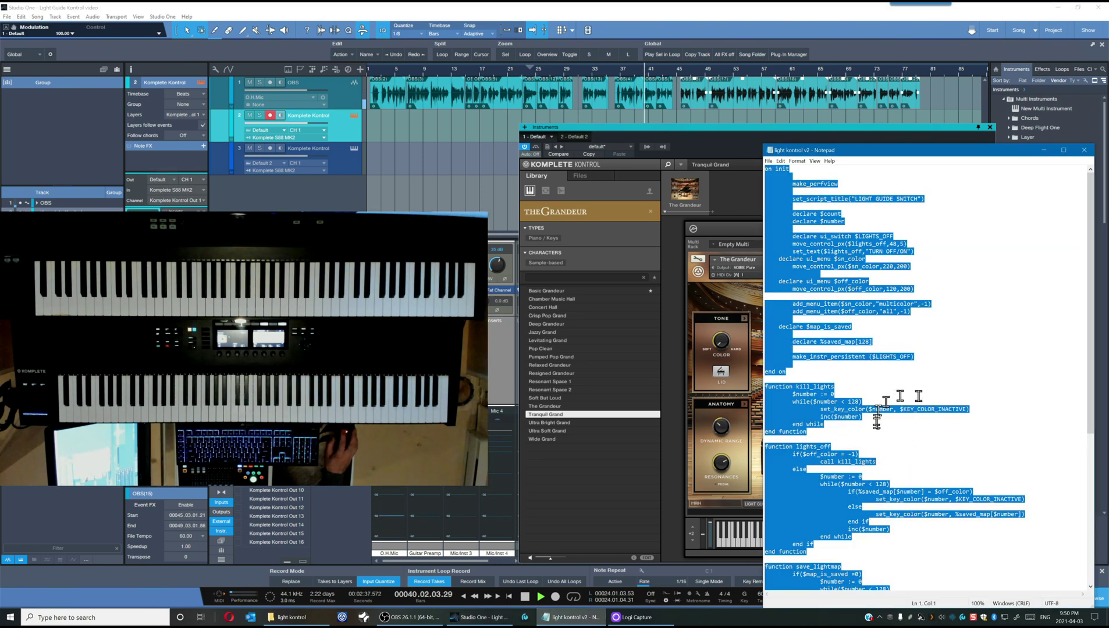
click(573, 618)
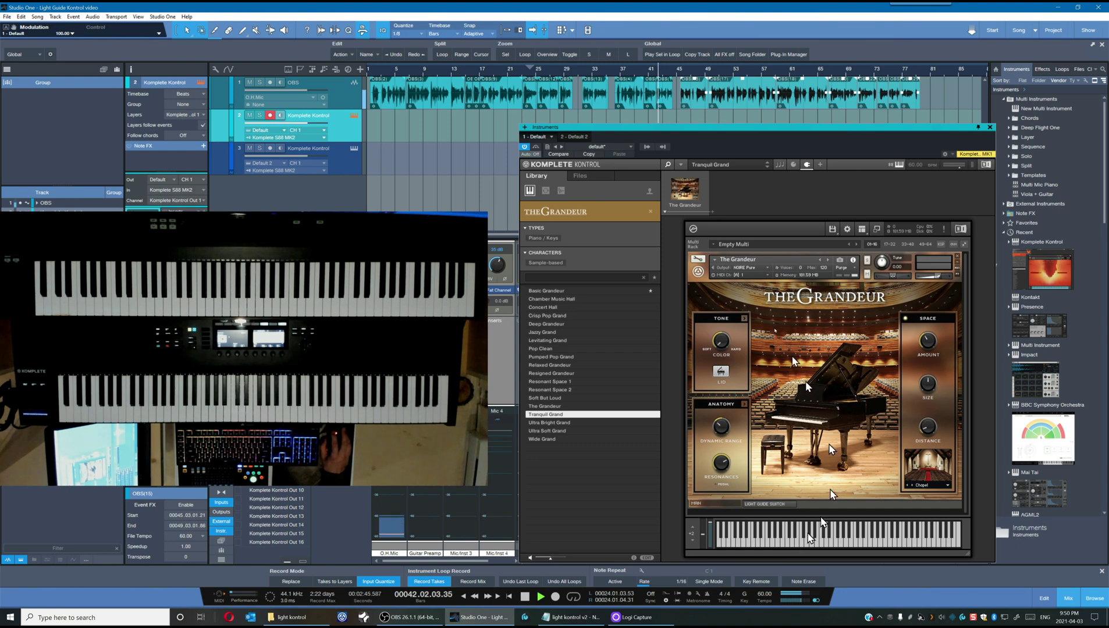
Step: In the Script Editor, delete the whole existing script and its title, then apply the empty script
click(698, 260)
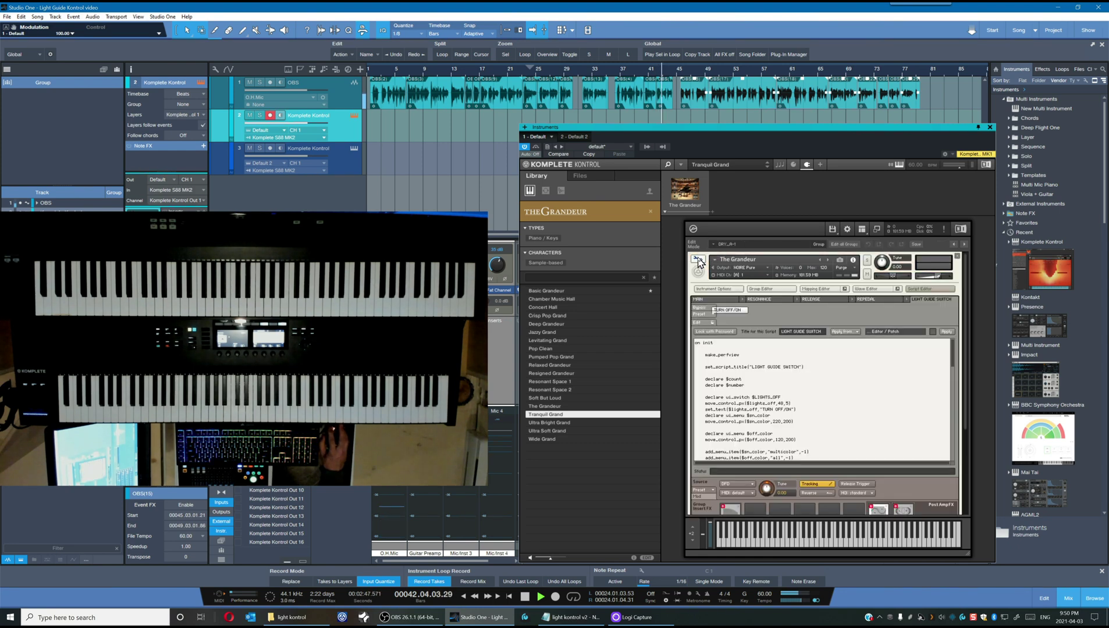
drag(954, 366, 953, 459)
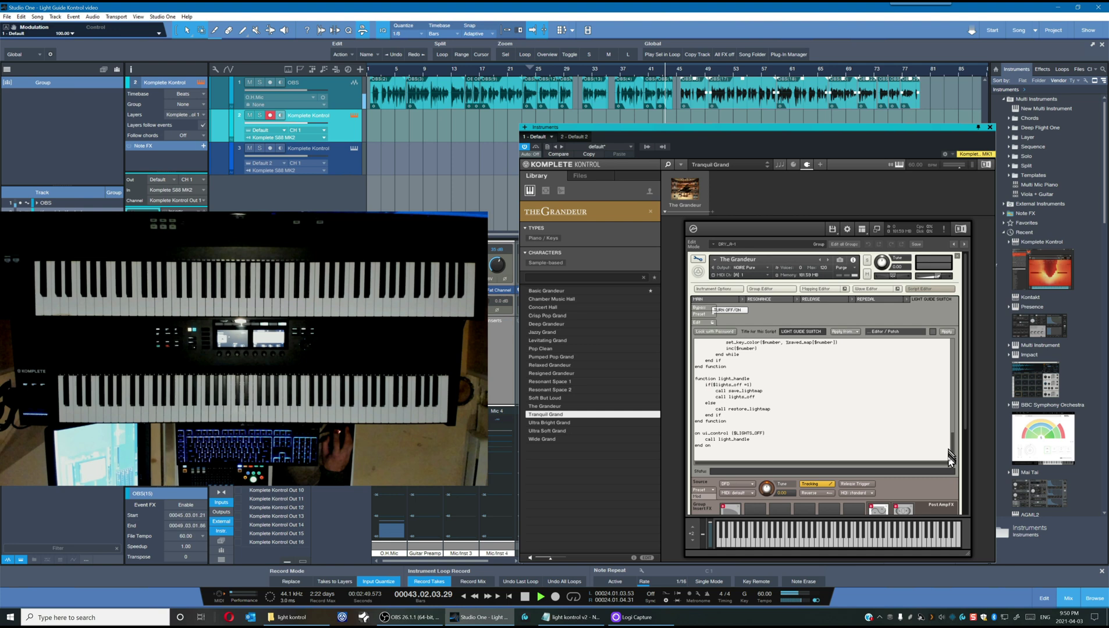
drag(746, 458, 673, 332)
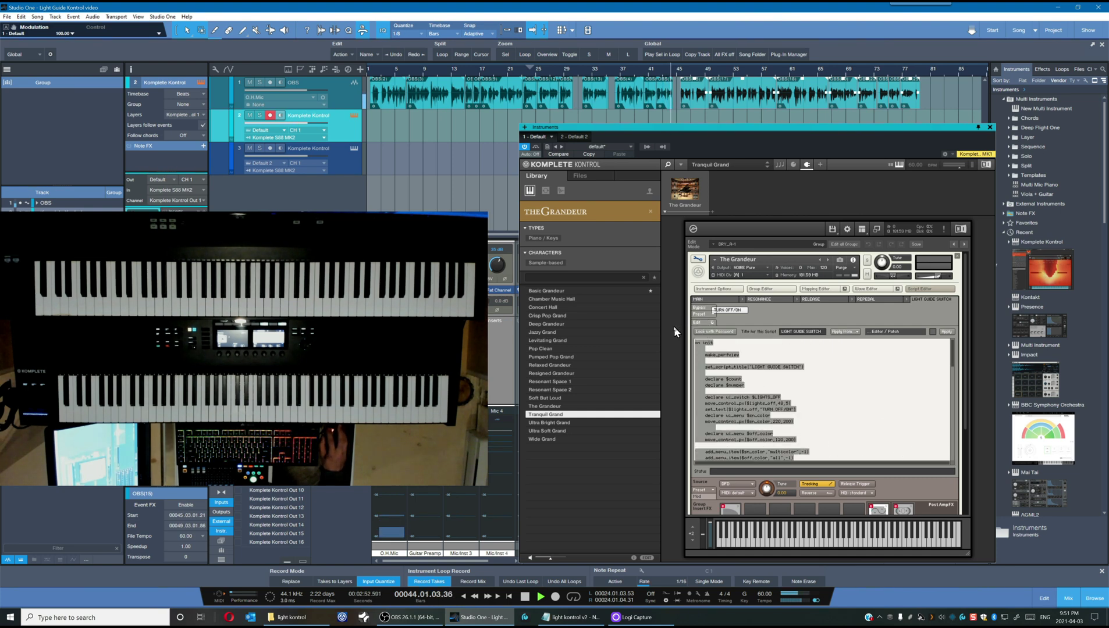
key(Delete)
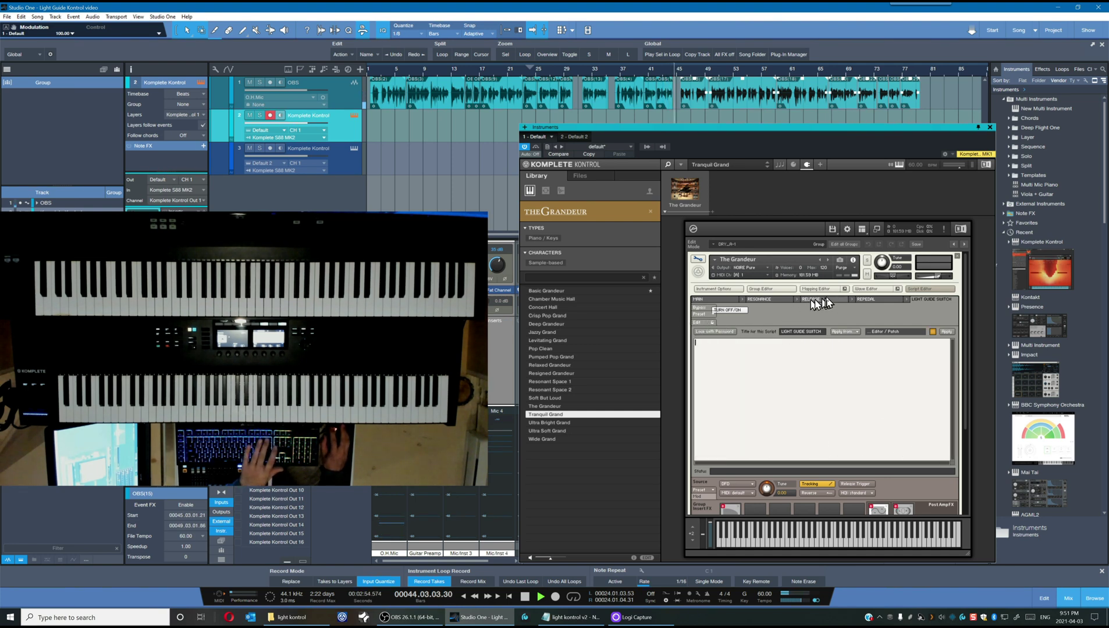
click(822, 331)
key(BackSpace)
key(BackSpace)
key(BackSpace)
key(BackSpace)
key(BackSpace)
key(BackSpace)
key(BackSpace)
key(BackSpace)
key(BackSpace)
key(BackSpace)
key(BackSpace)
key(BackSpace)
key(BackSpace)
key(BackSpace)
key(BackSpace)
key(BackSpace)
key(BackSpace)
key(BackSpace)
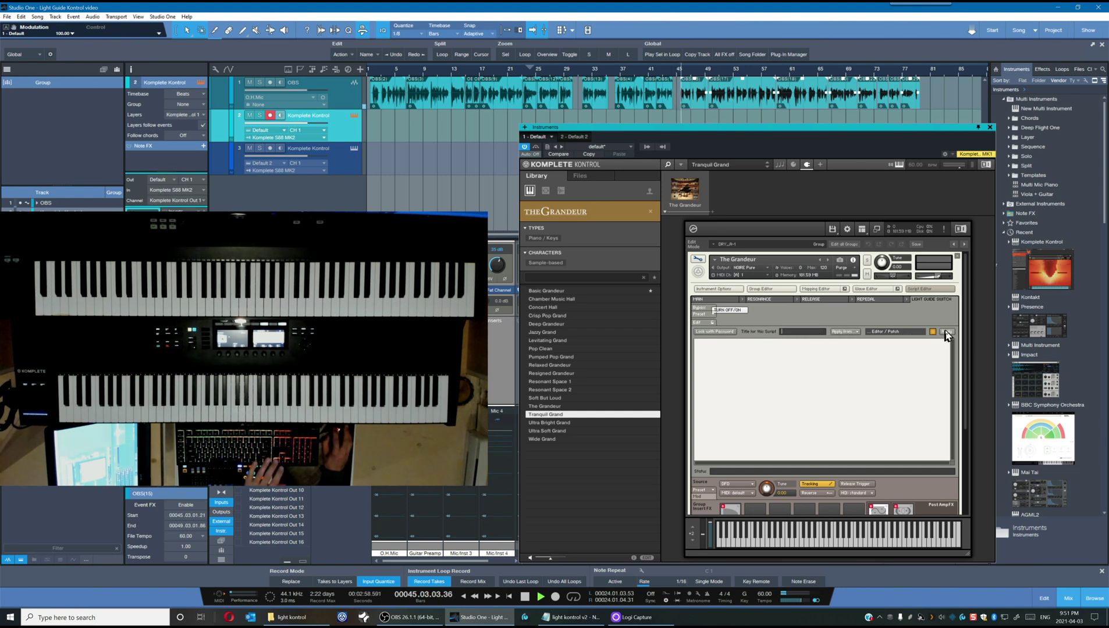
click(946, 332)
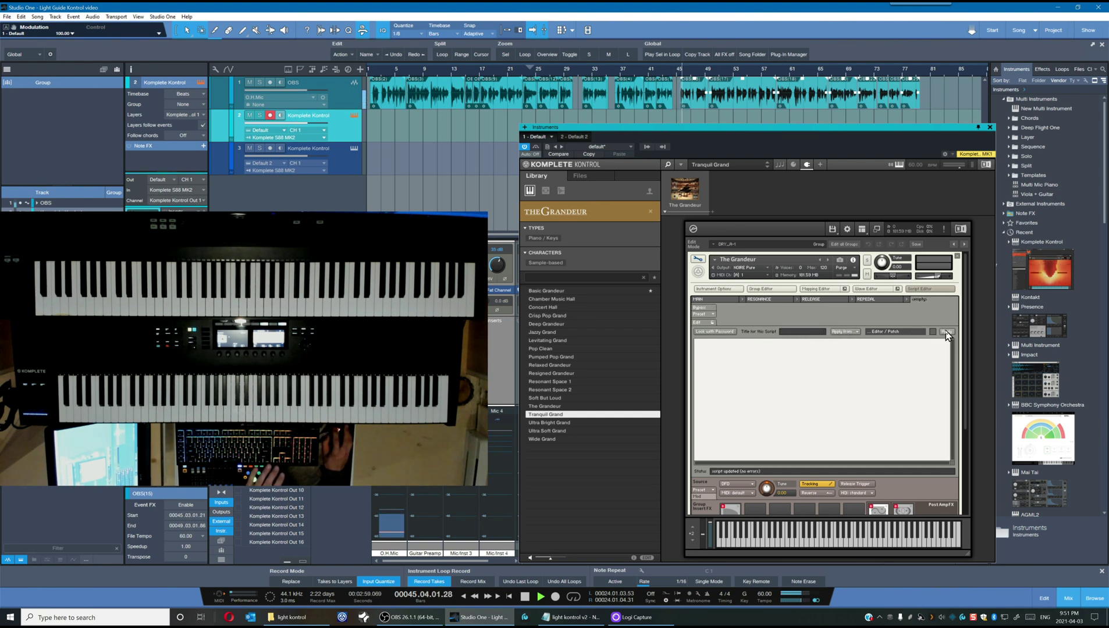
Step: Leave Edit Mode, close The Grandeur and save the instrument changes
click(702, 260)
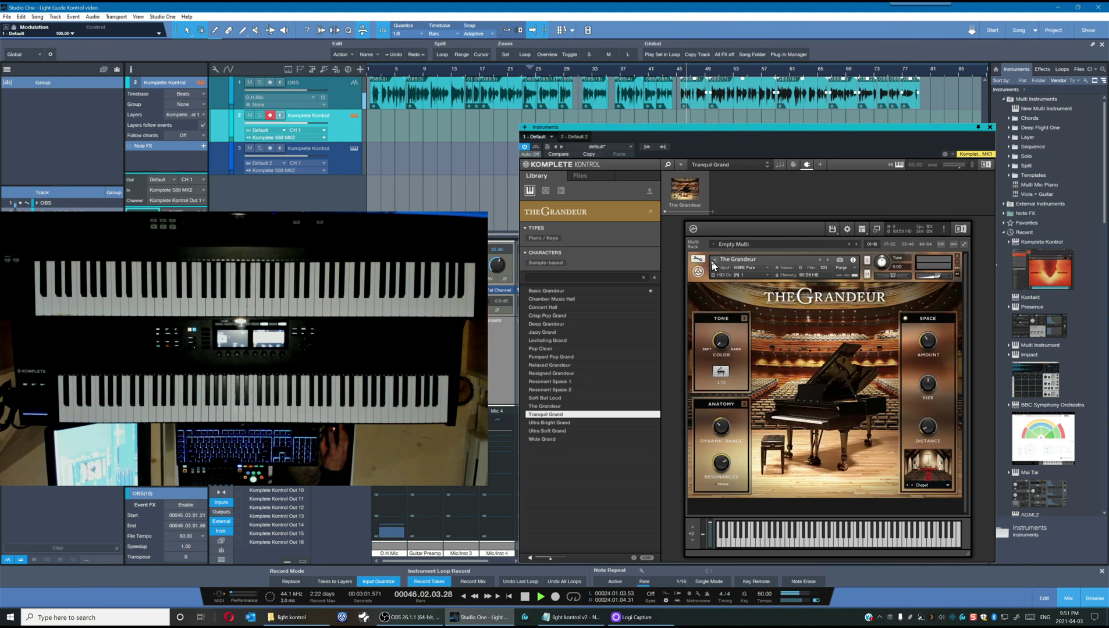
click(957, 257)
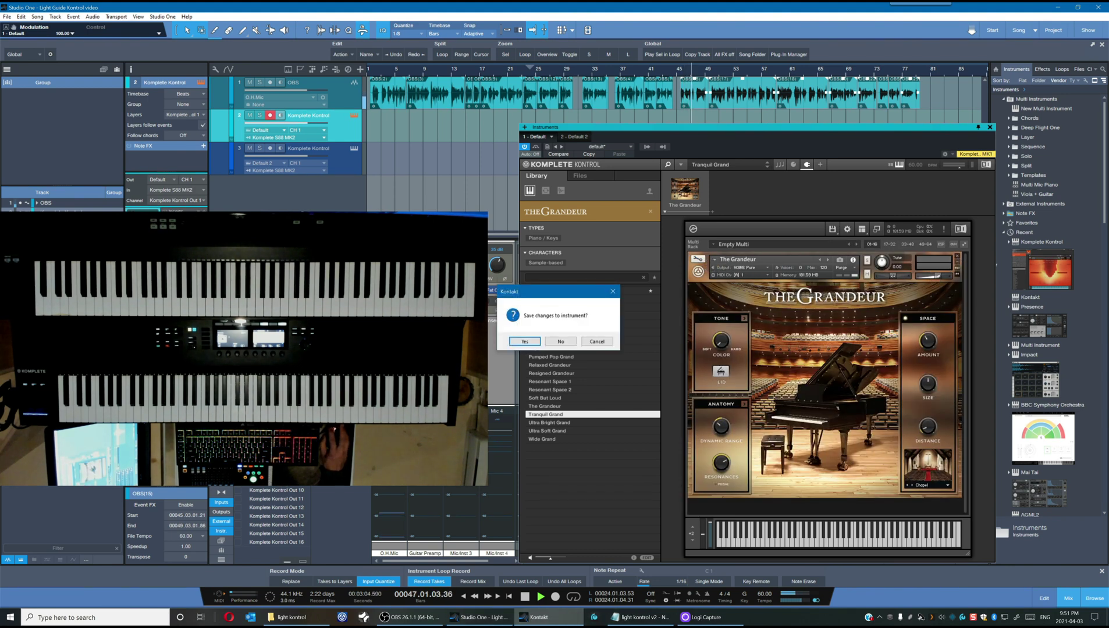
click(524, 341)
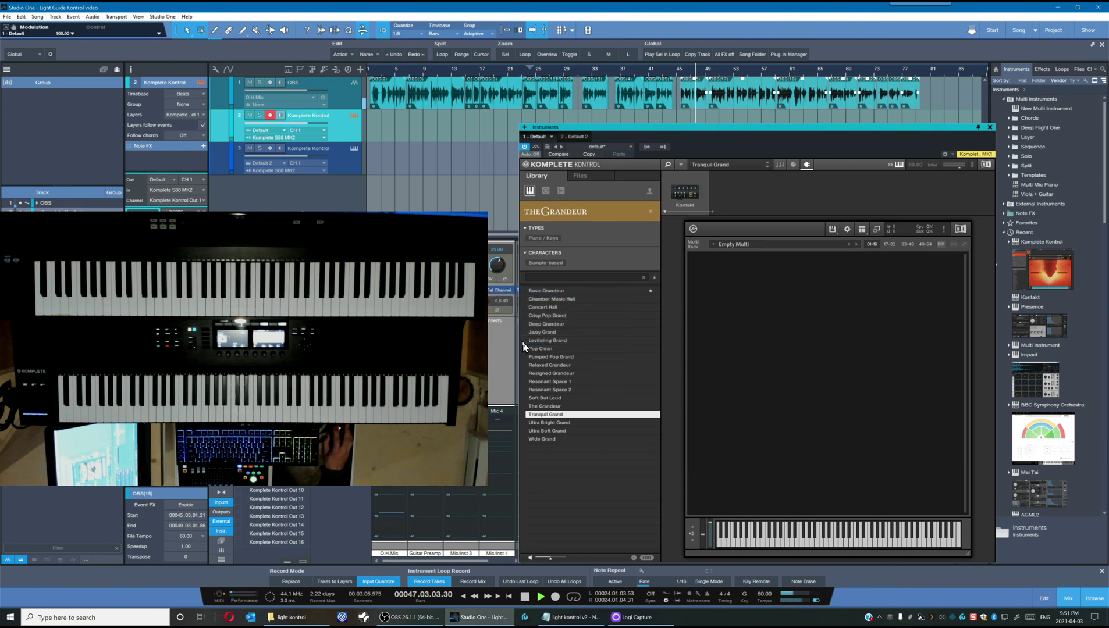
Step: Reload The Grandeur by choosing Concert Hall in the Komplete Kontrol preset list
click(555, 307)
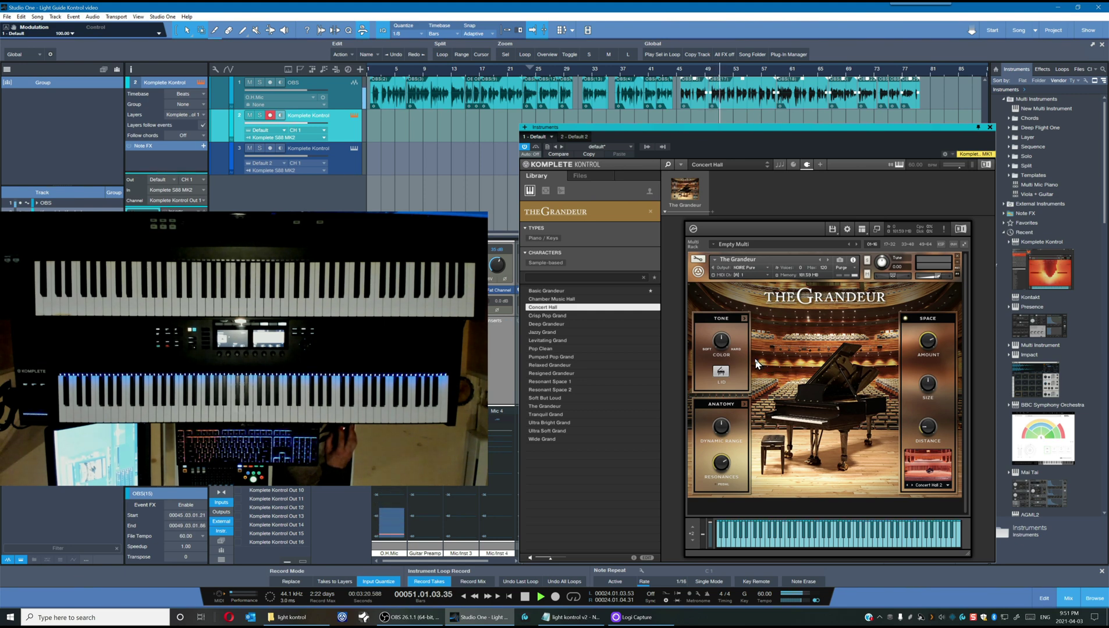
Step: In Edit Mode, paste the light-guide script into the empty Script Editor and apply it
click(697, 259)
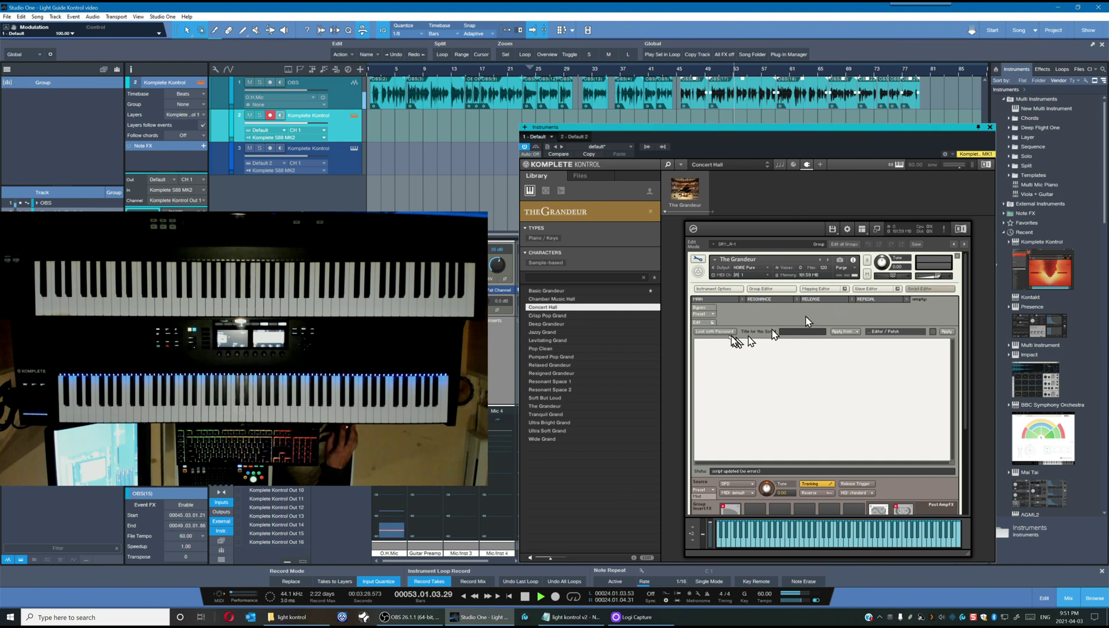
click(929, 289)
click(929, 289)
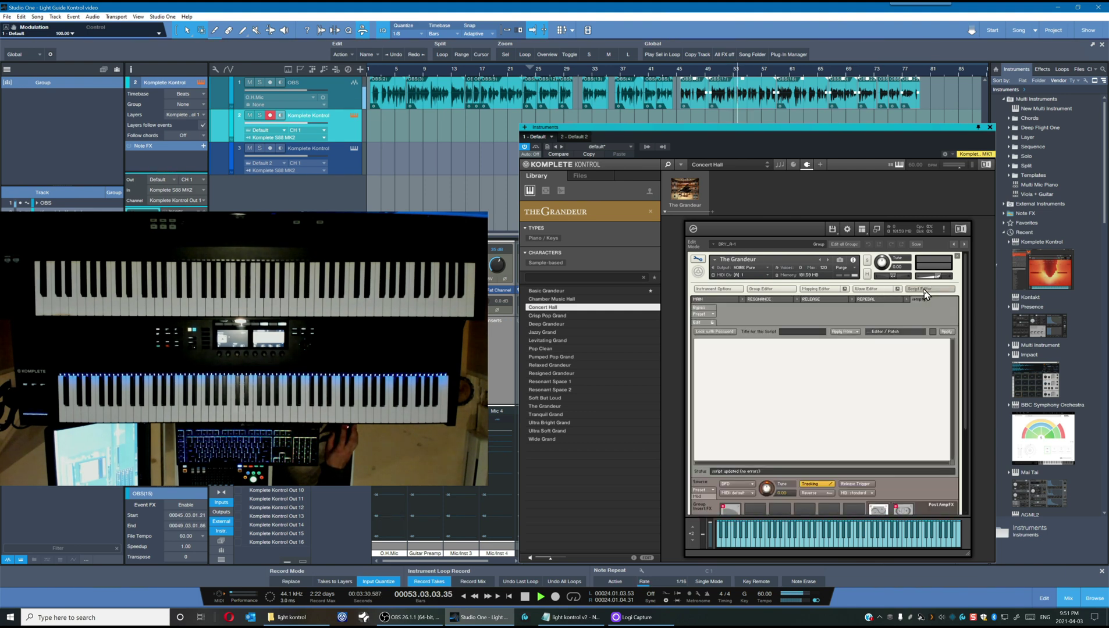
click(700, 324)
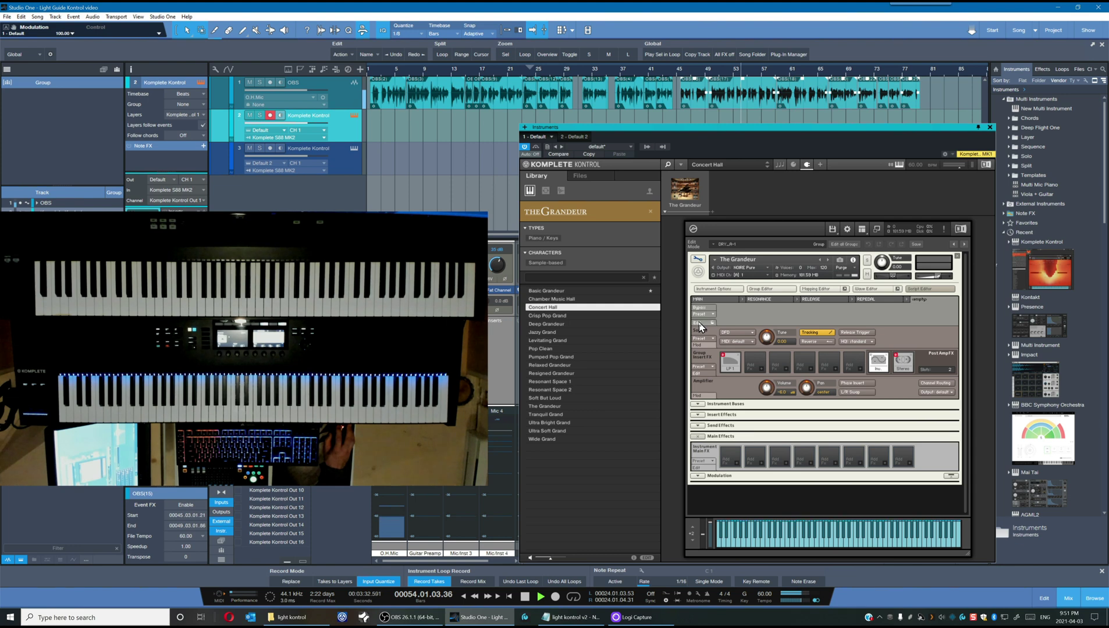
click(699, 324)
right_click(711, 353)
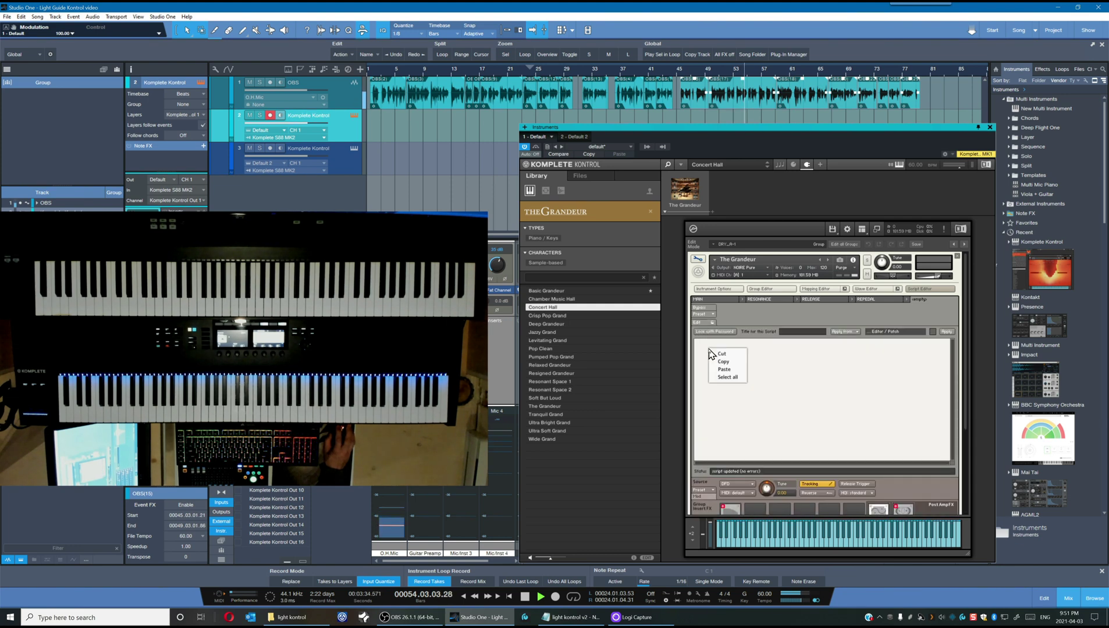
click(724, 369)
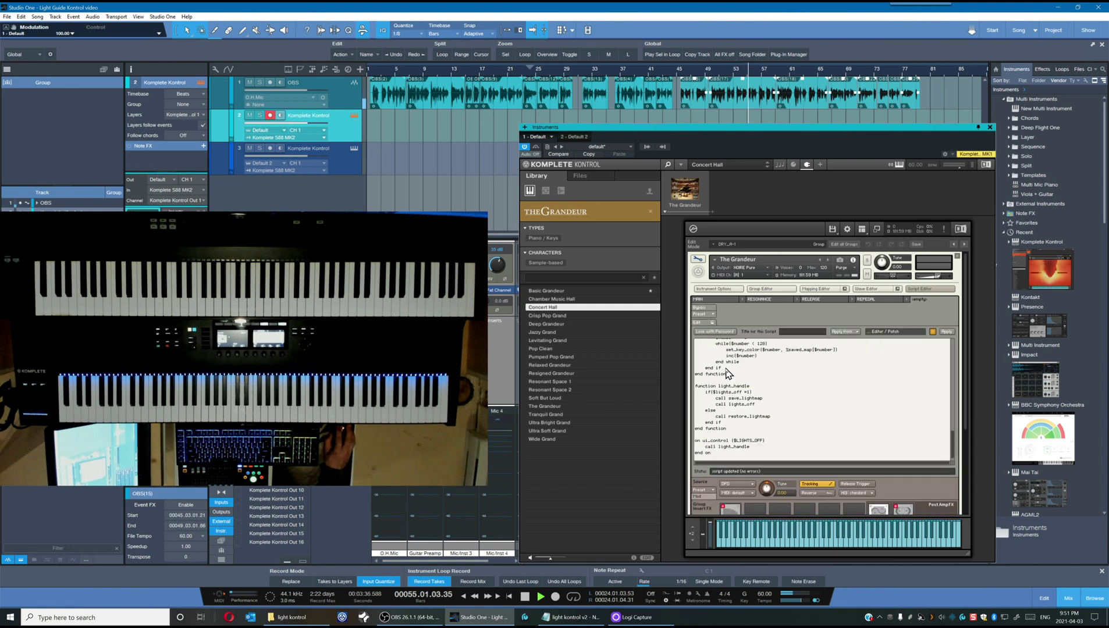
click(947, 331)
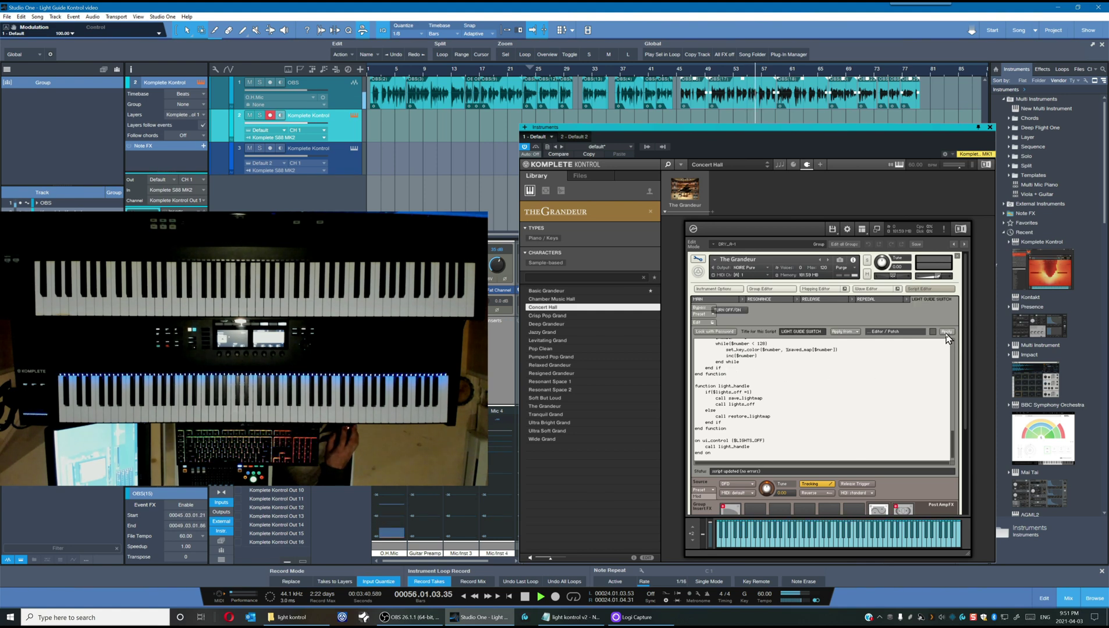
Step: Exit Edit Mode and test TURN OFF/ON on the LIGHT GUIDE SWITCH page, off then on
click(698, 260)
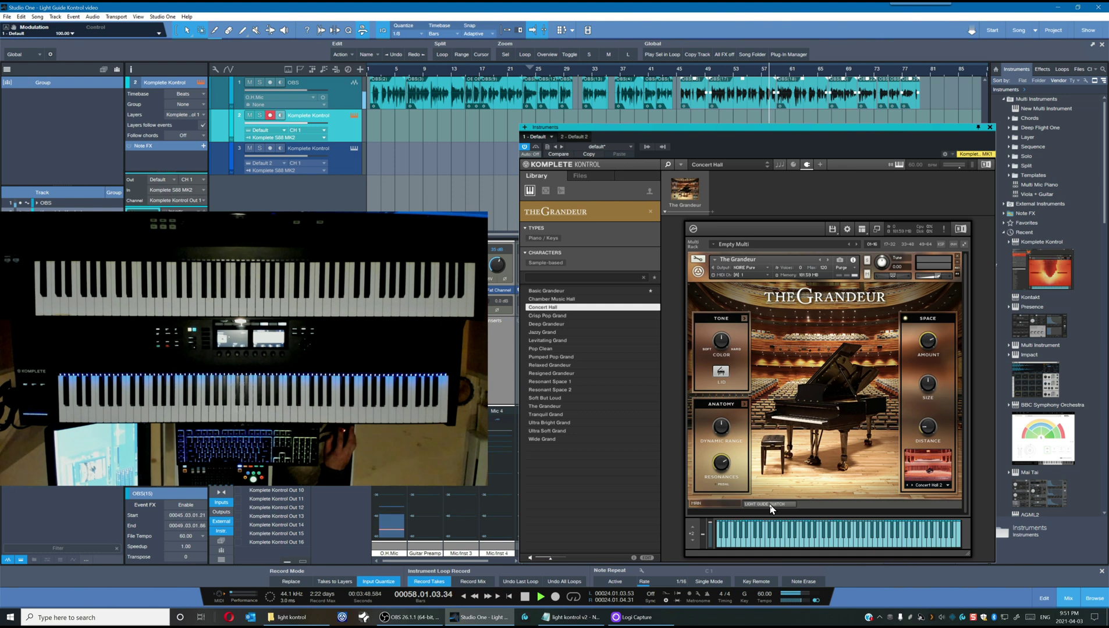
click(769, 503)
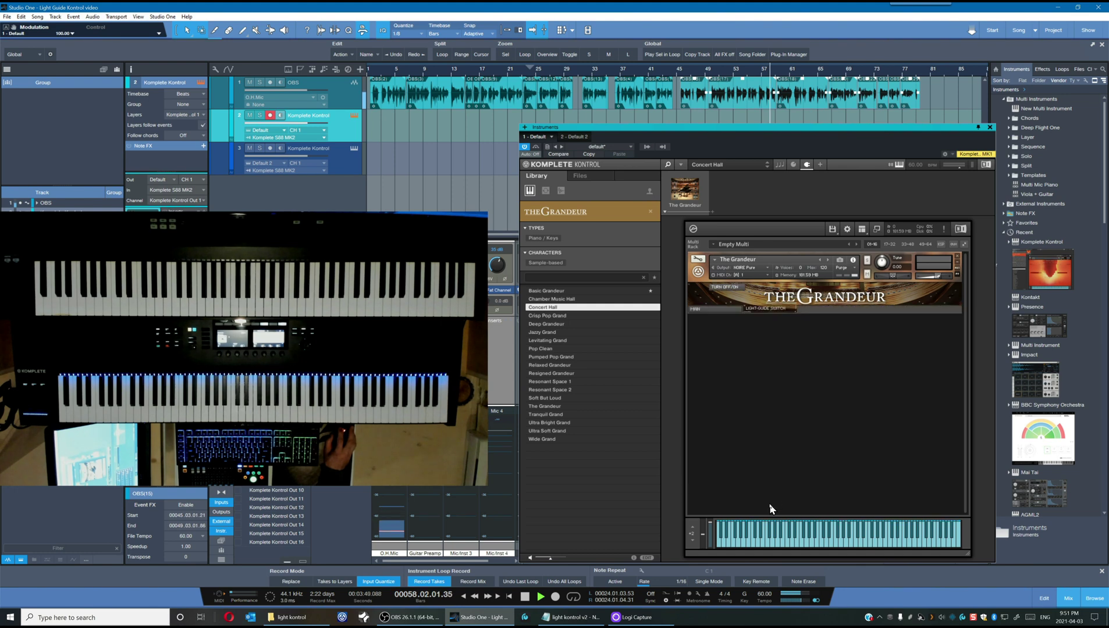
click(727, 288)
click(728, 288)
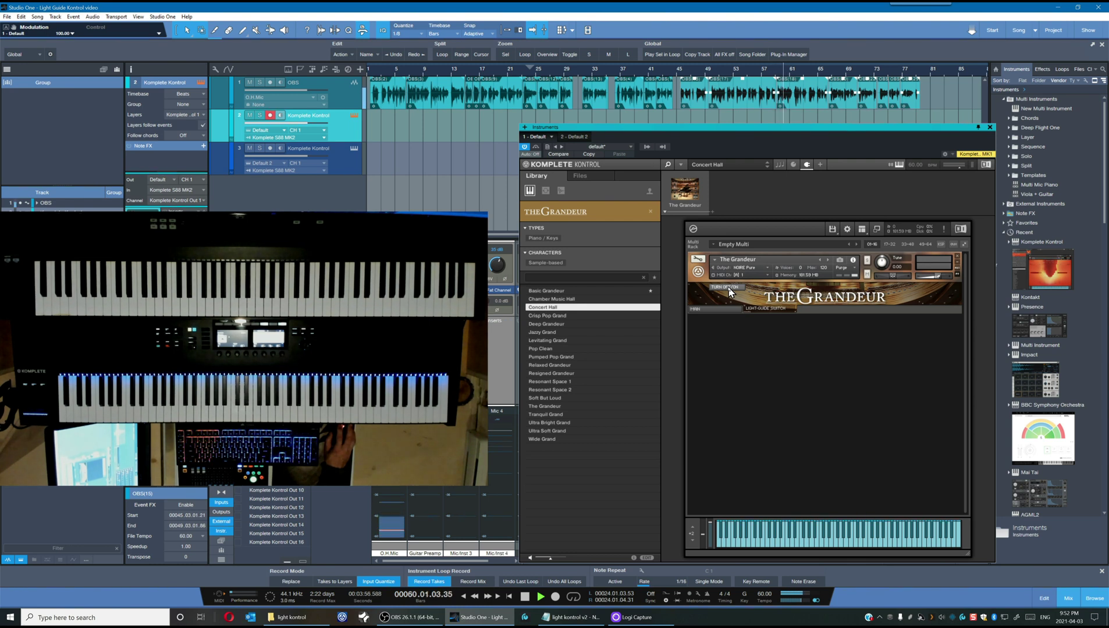
Step: MIDI-learn the TURN OFF/ON switch to a hardware controller, then return to the main page
right_click(728, 285)
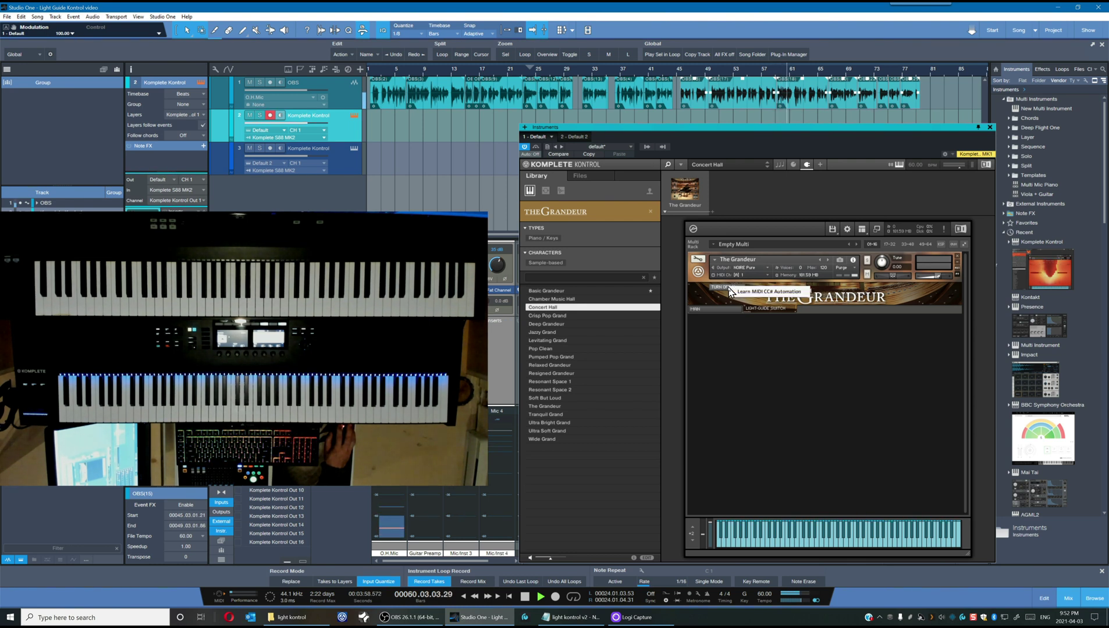
click(742, 291)
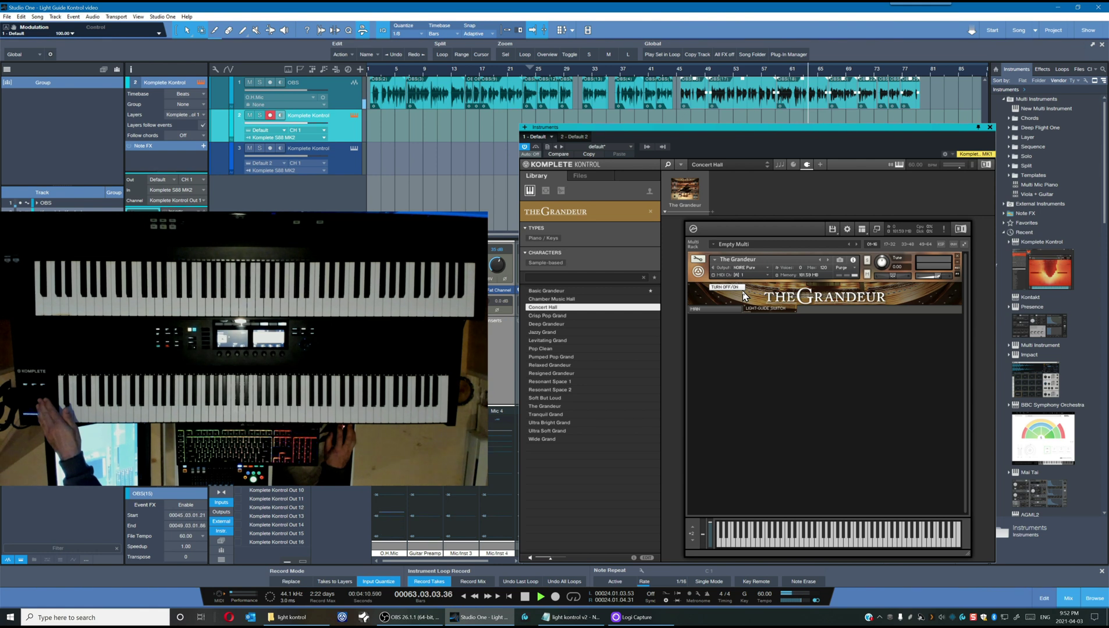
click(716, 307)
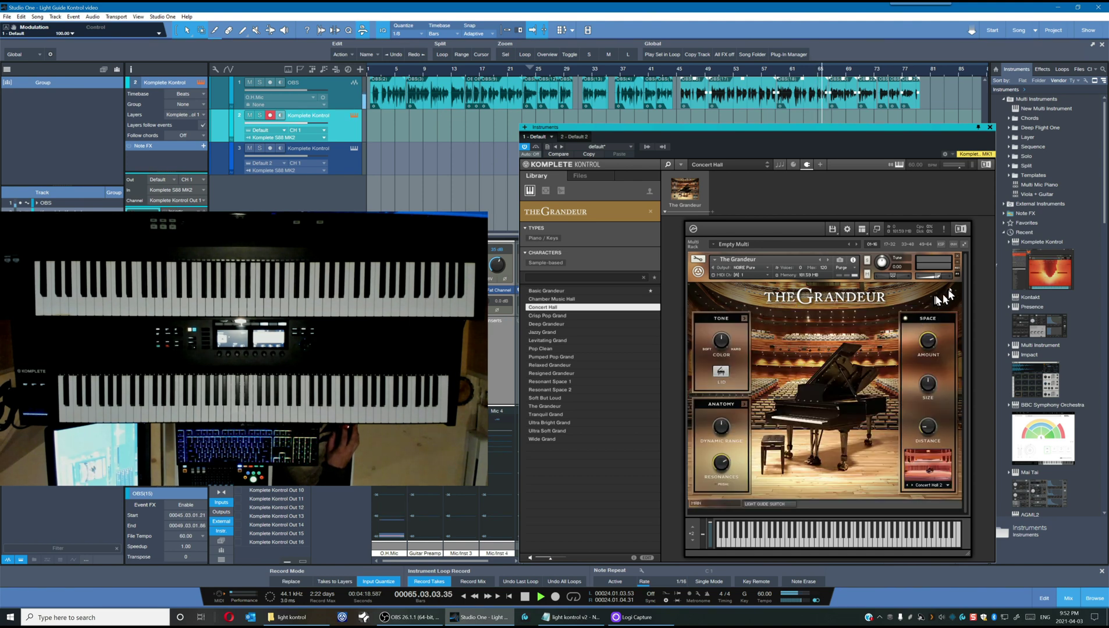
Step: Close The Grandeur and answer Yes to save the instrument changes
click(957, 259)
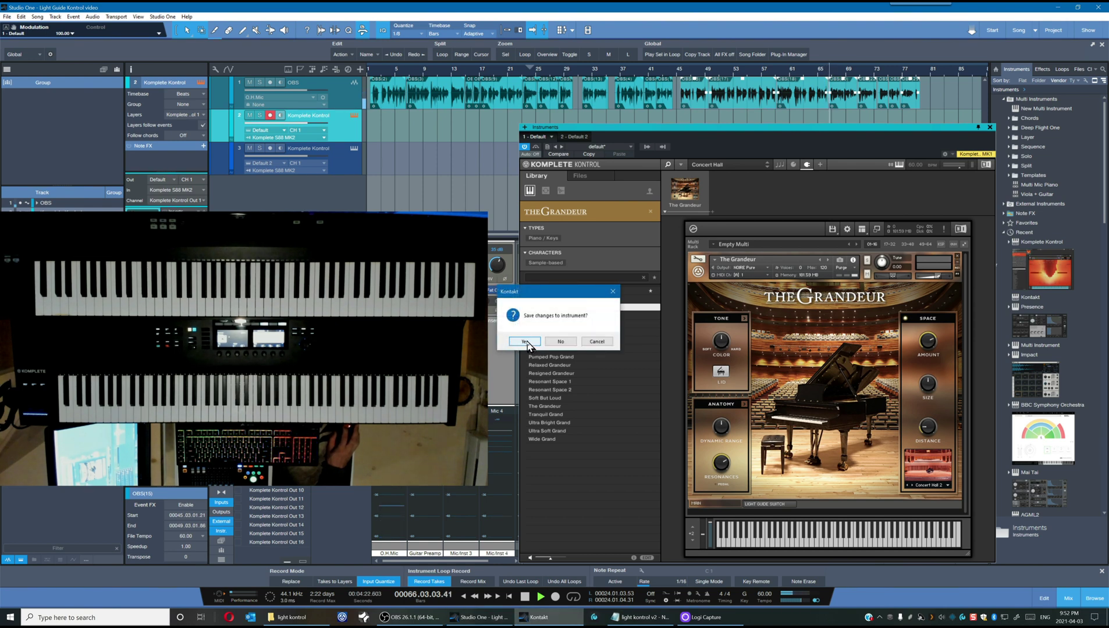
click(525, 341)
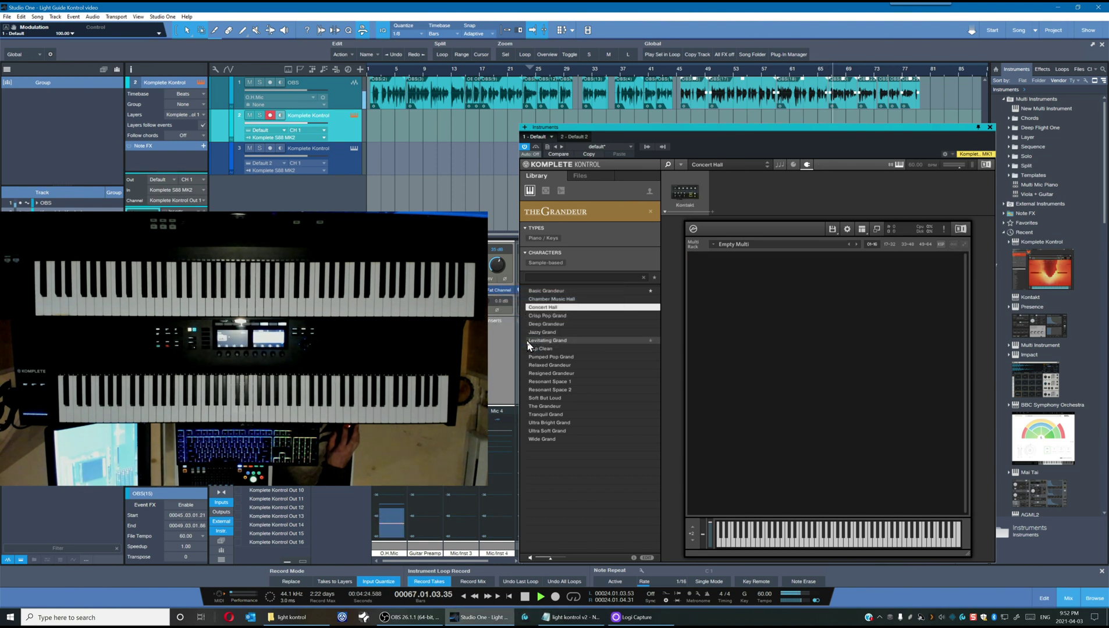
Step: Reload The Grandeur from its Concert Hall preset in the library list
click(563, 307)
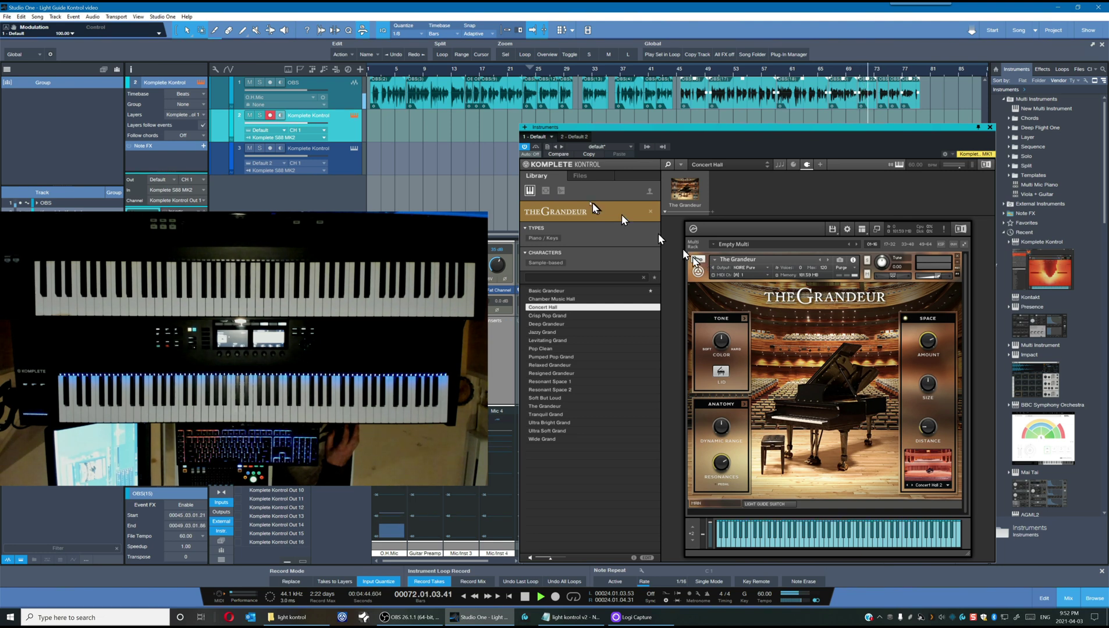
Step: Browse the product grid down to The Giant and load its Basic Giant preset
click(570, 214)
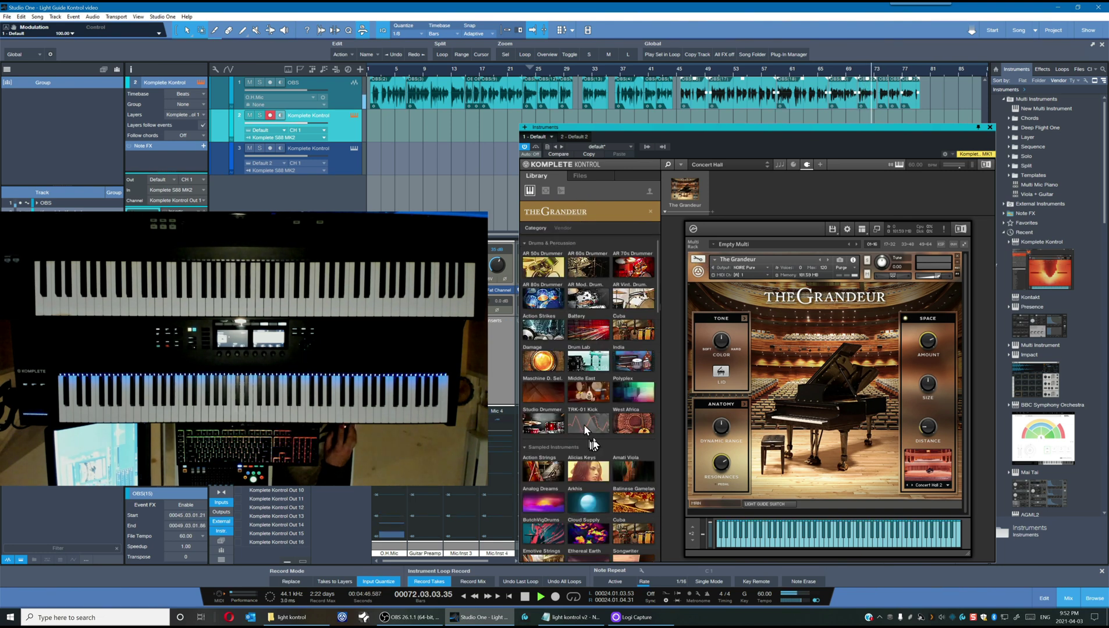
scroll(584, 424, down, 5)
scroll(605, 420, down, 10)
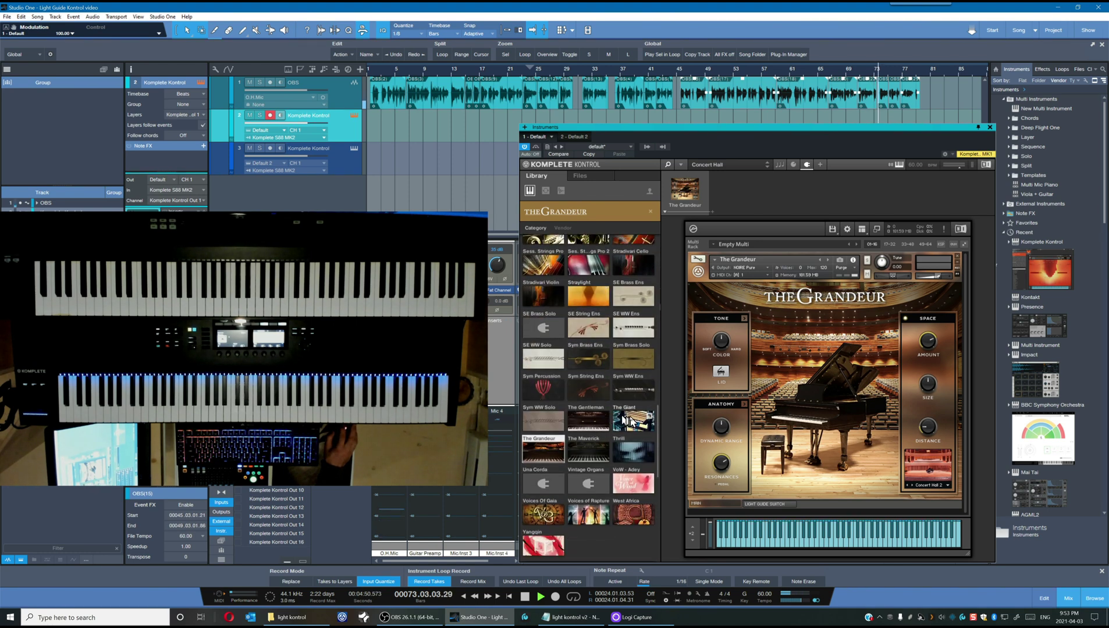
click(623, 422)
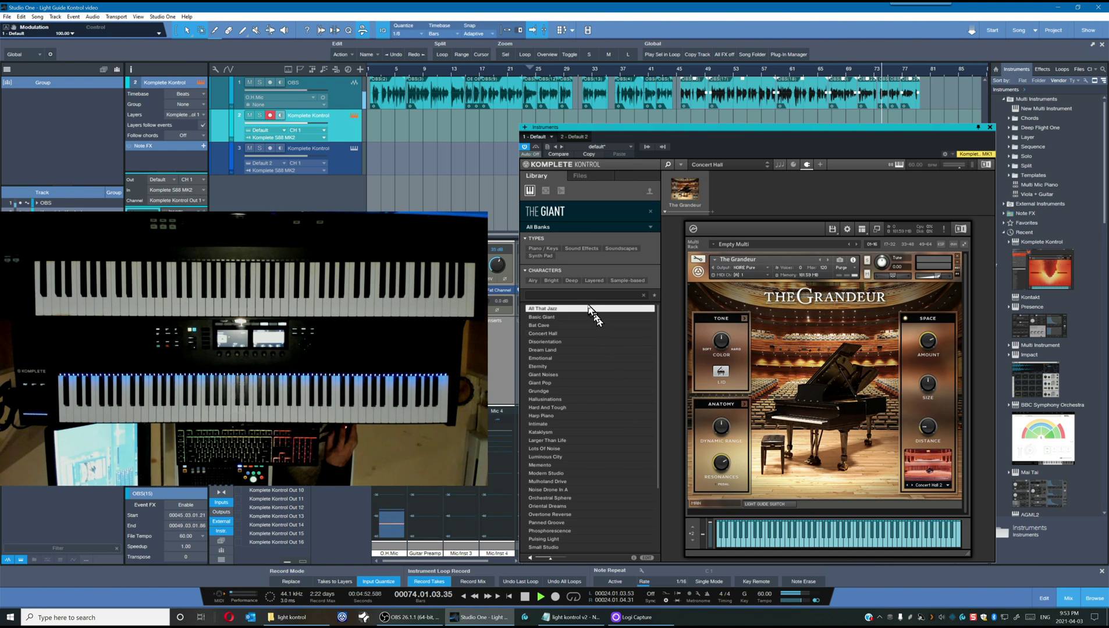
click(570, 318)
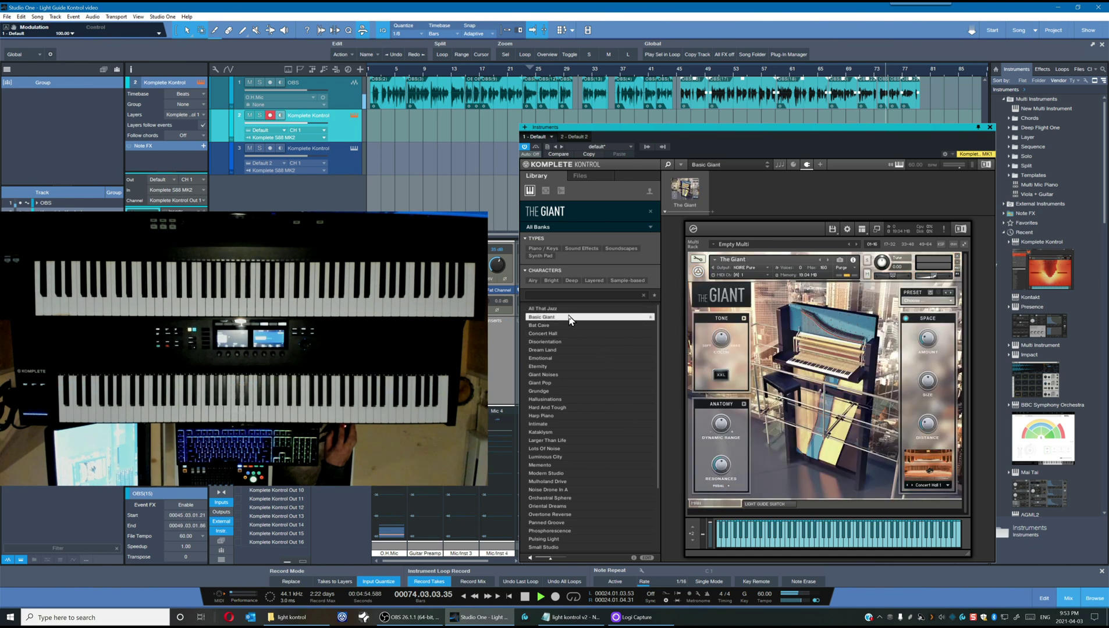